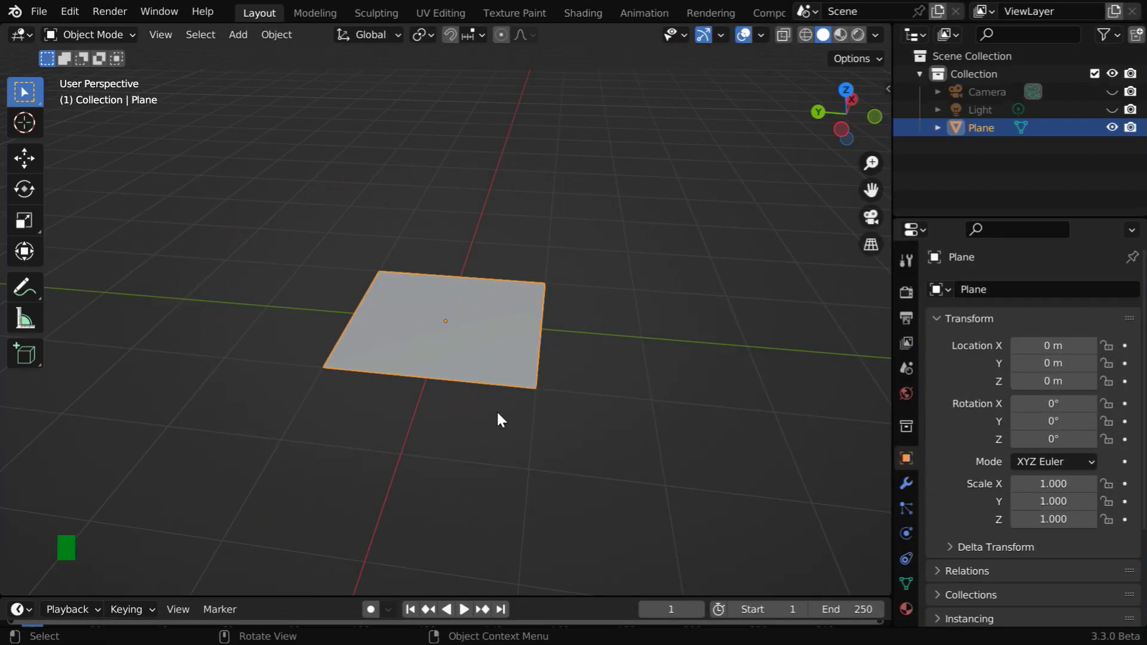
Add an Ocean modifier to the plane with viewport and render resolution set to 10
left_click(906, 483)
left_click(1082, 290)
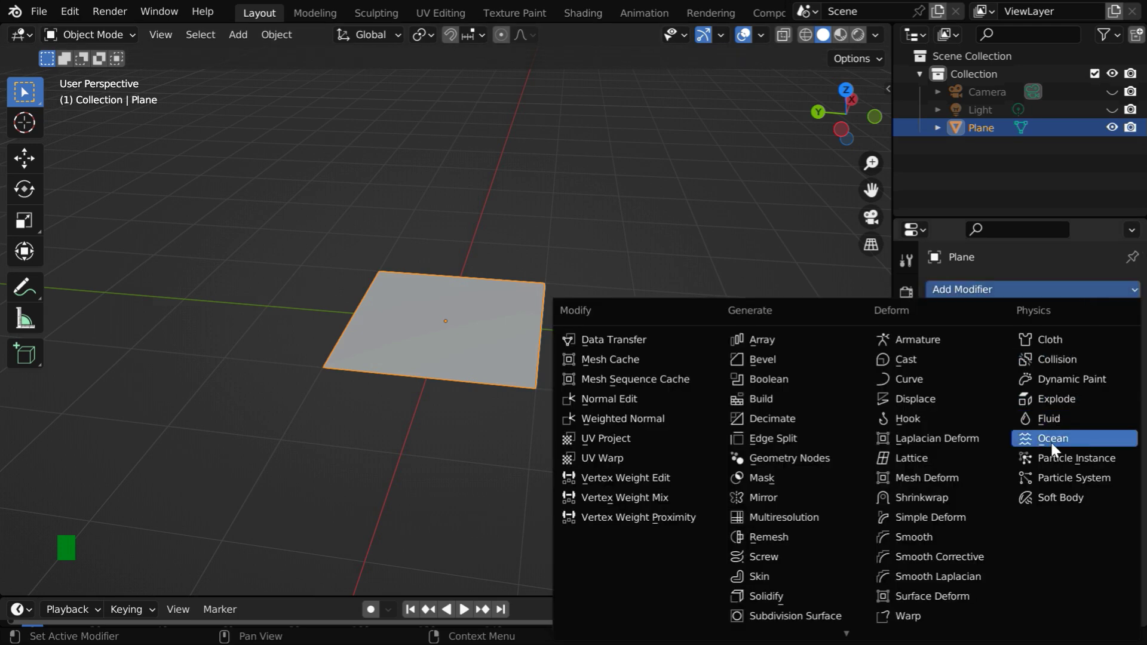
left_click(1088, 438)
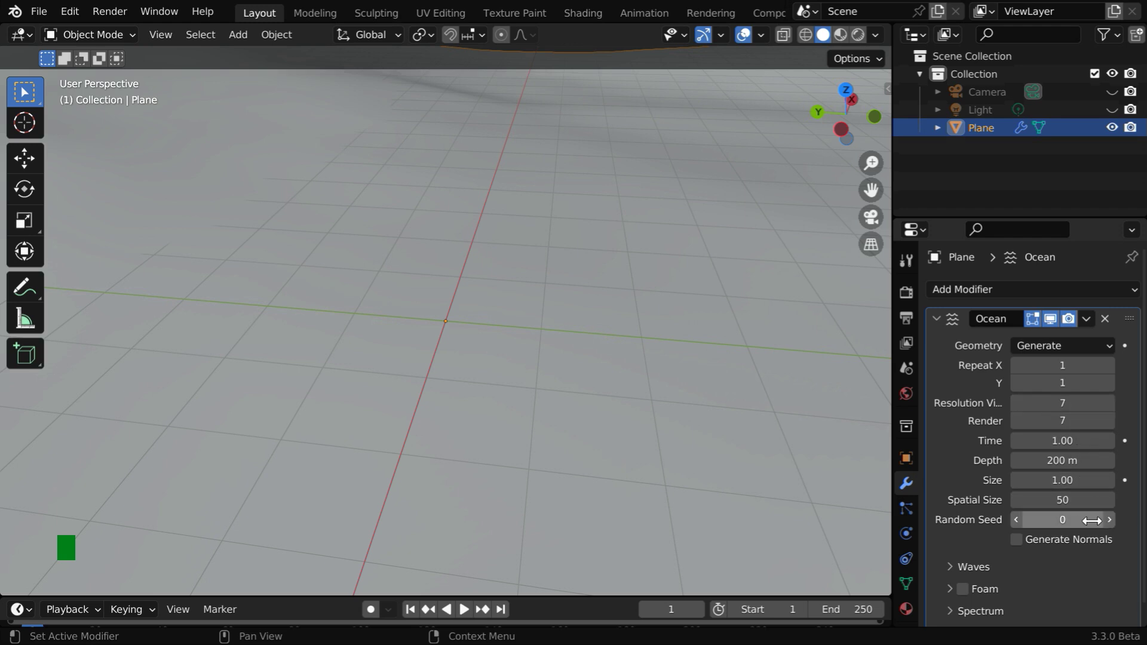
left_click_drag(1109, 403, 1118, 440)
type("10")
key("Return")
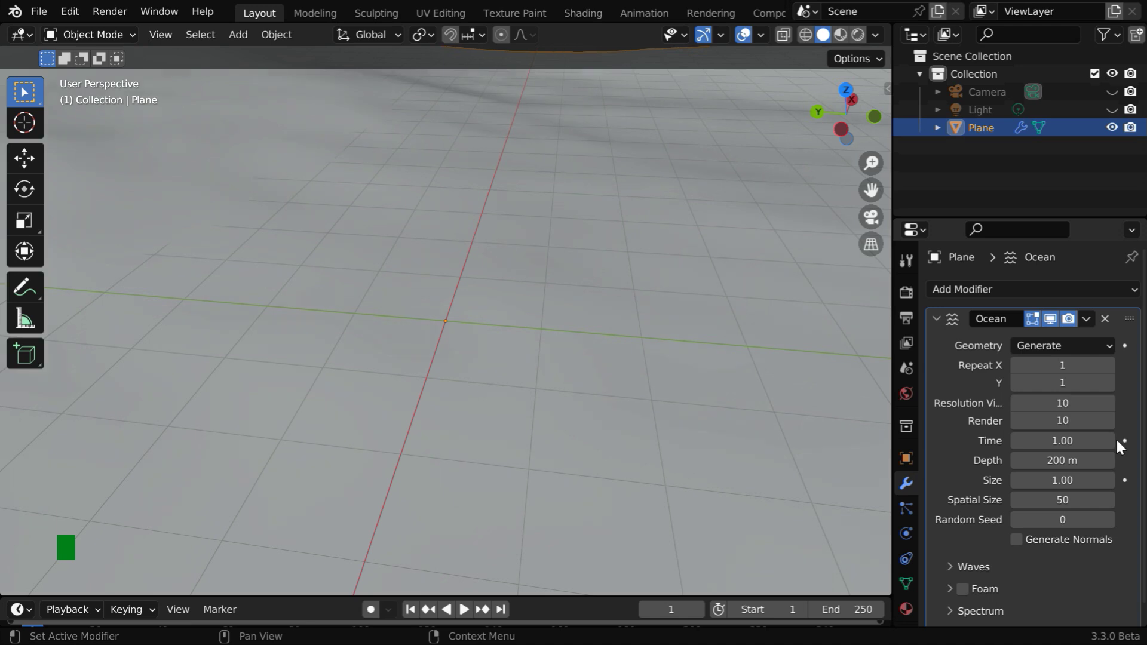
Set the Ocean modifier's wave Alignment to 0.25 and zoom out to view the waves
left_click(957, 567)
scroll(1051, 544, "down", 6)
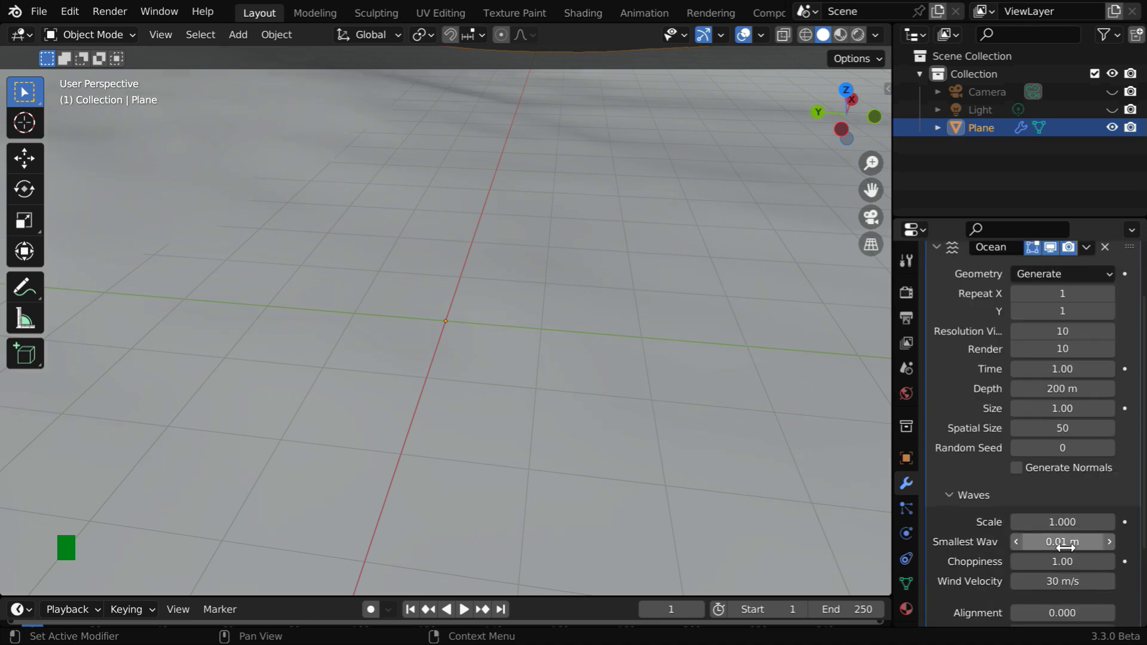
left_click(1092, 509)
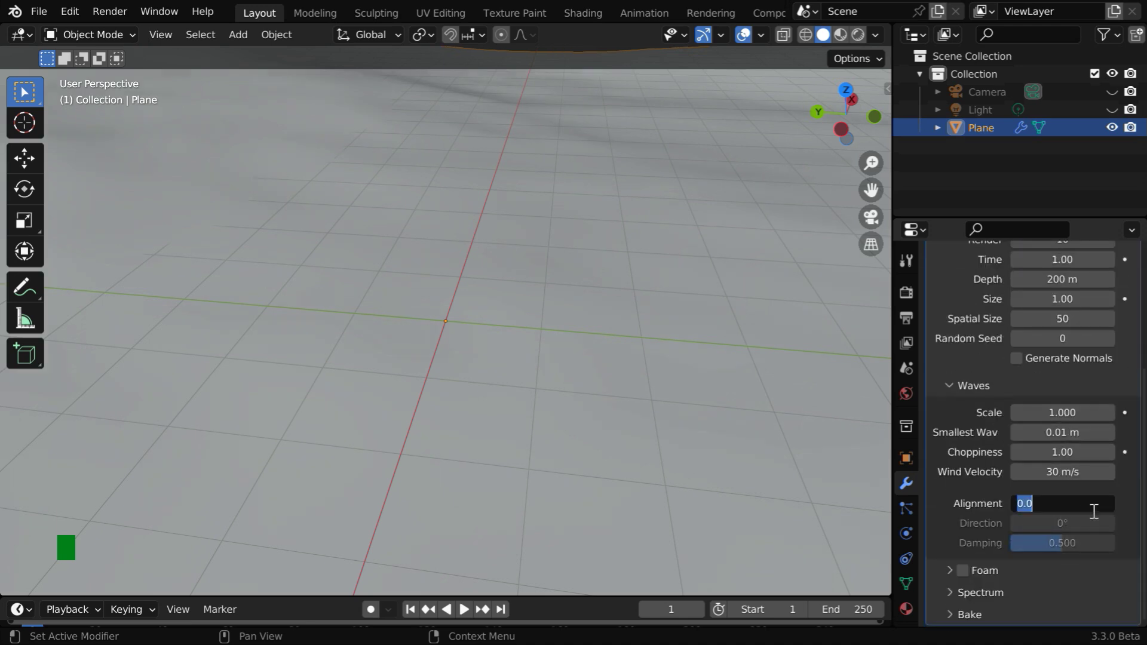
type(".25")
key("Return")
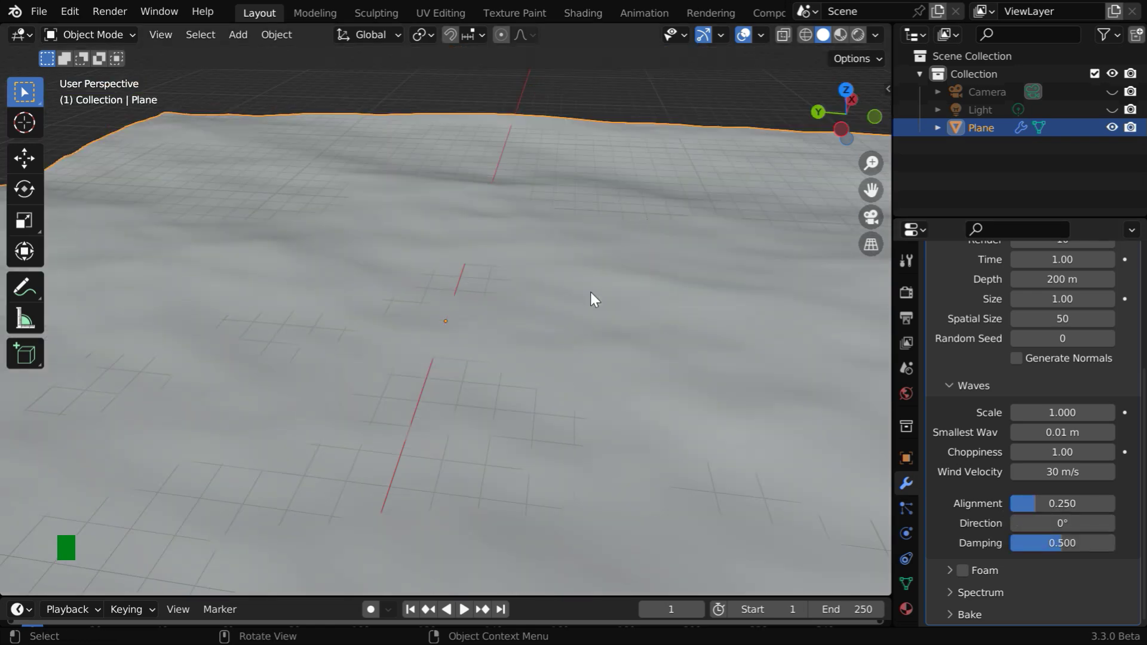
scroll(602, 306, "down", 6)
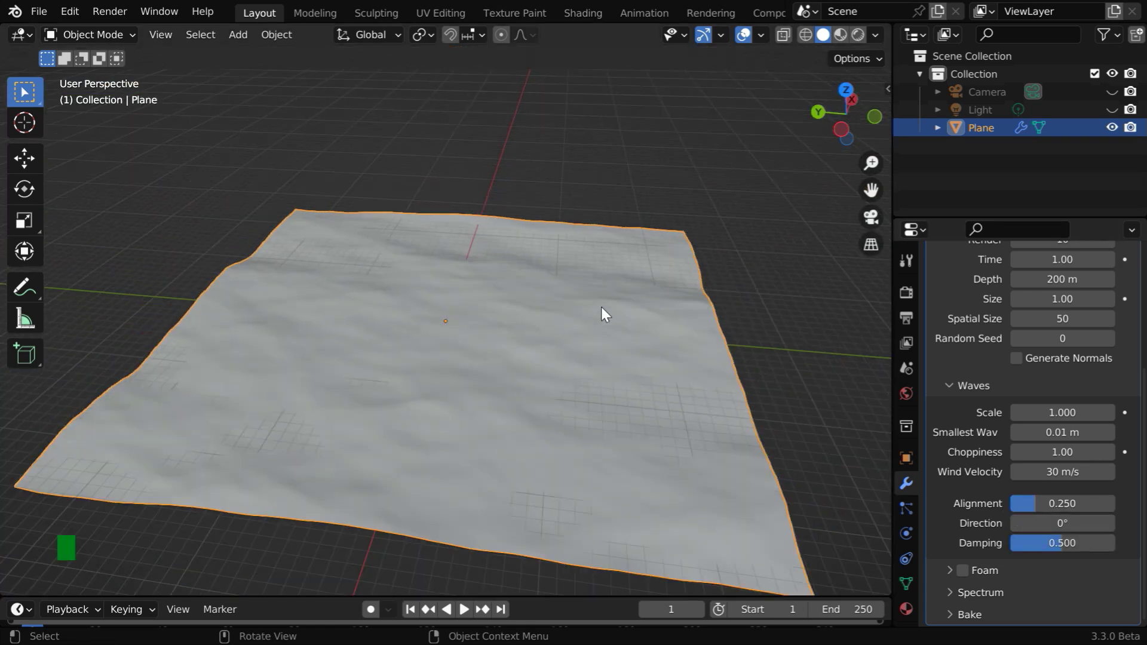
scroll(949, 537, "up", 4)
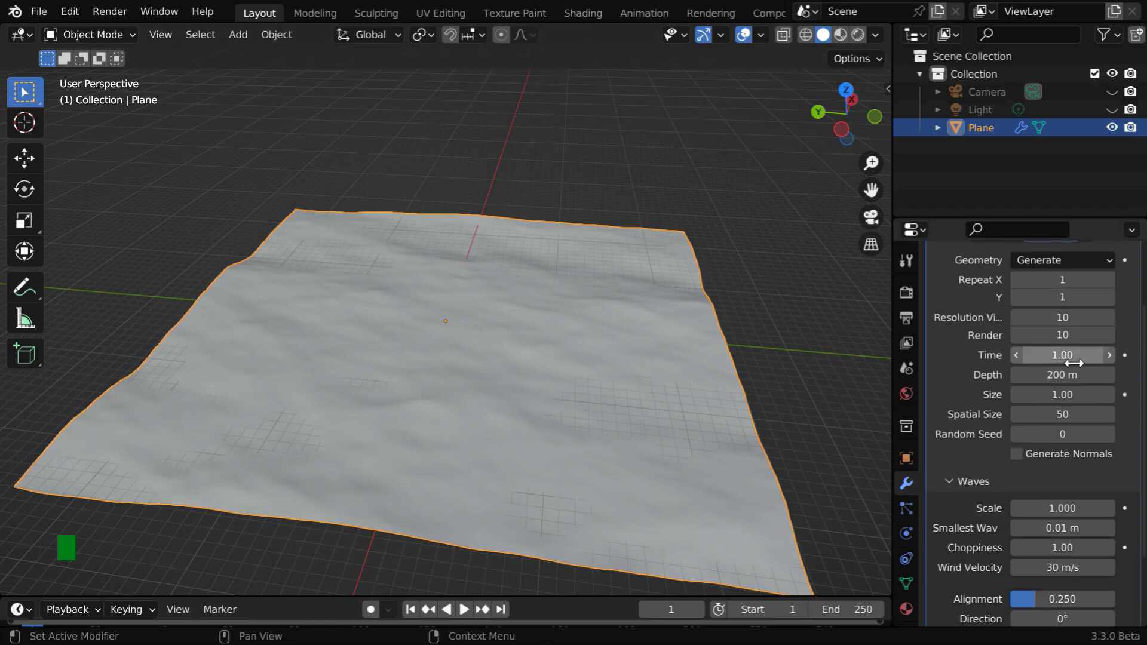
Keyframe the ocean Time at 1.00 on frame 1 and 10.00 on frame 250
left_click(1126, 355)
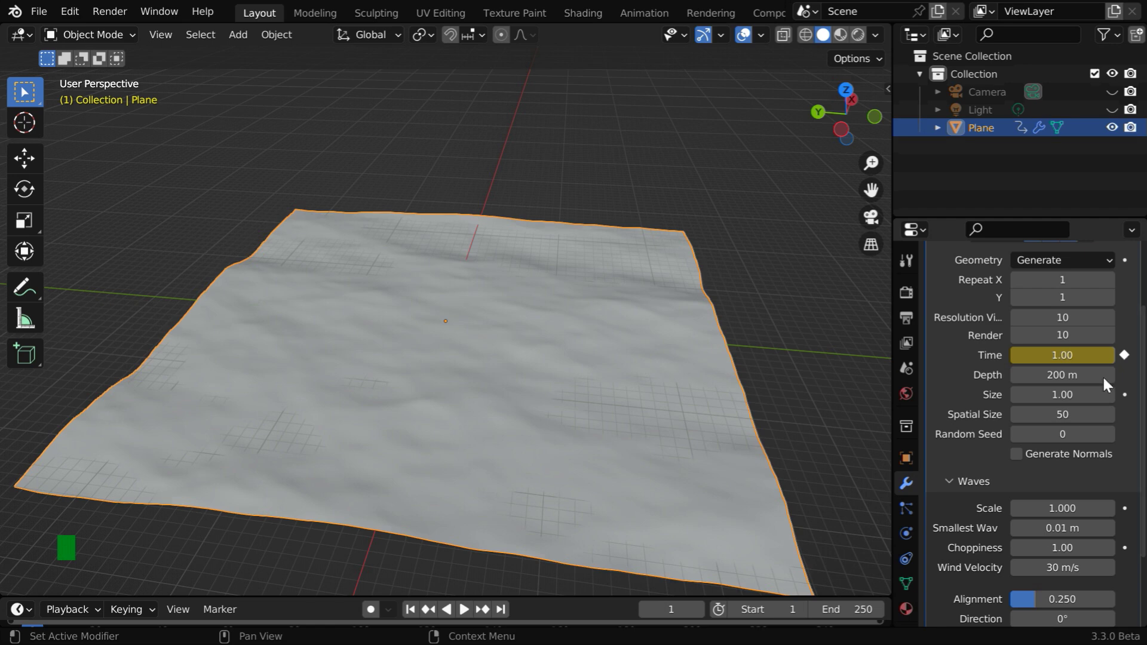
left_click(504, 610)
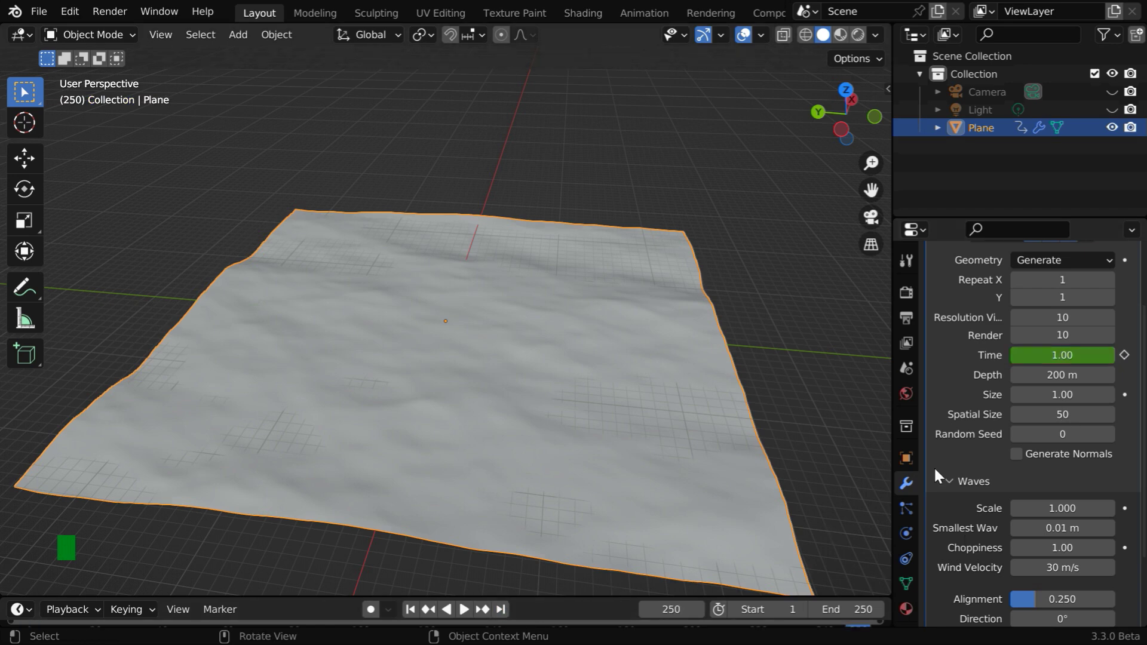
left_click(1088, 355)
type("1")
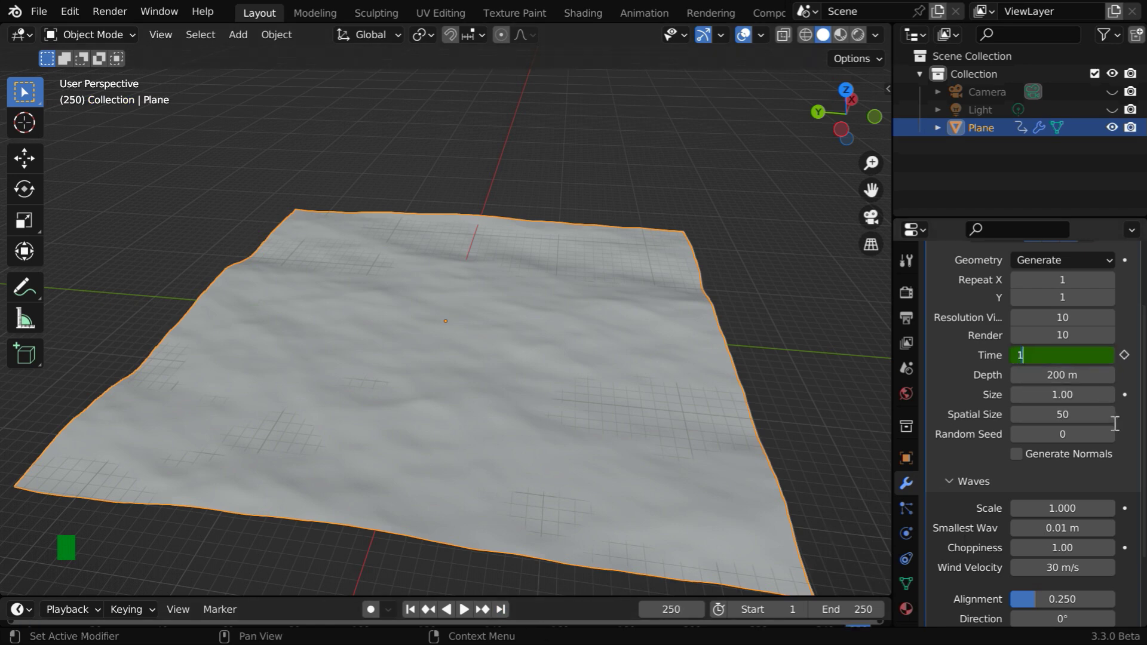
key("Return")
left_click(1126, 355)
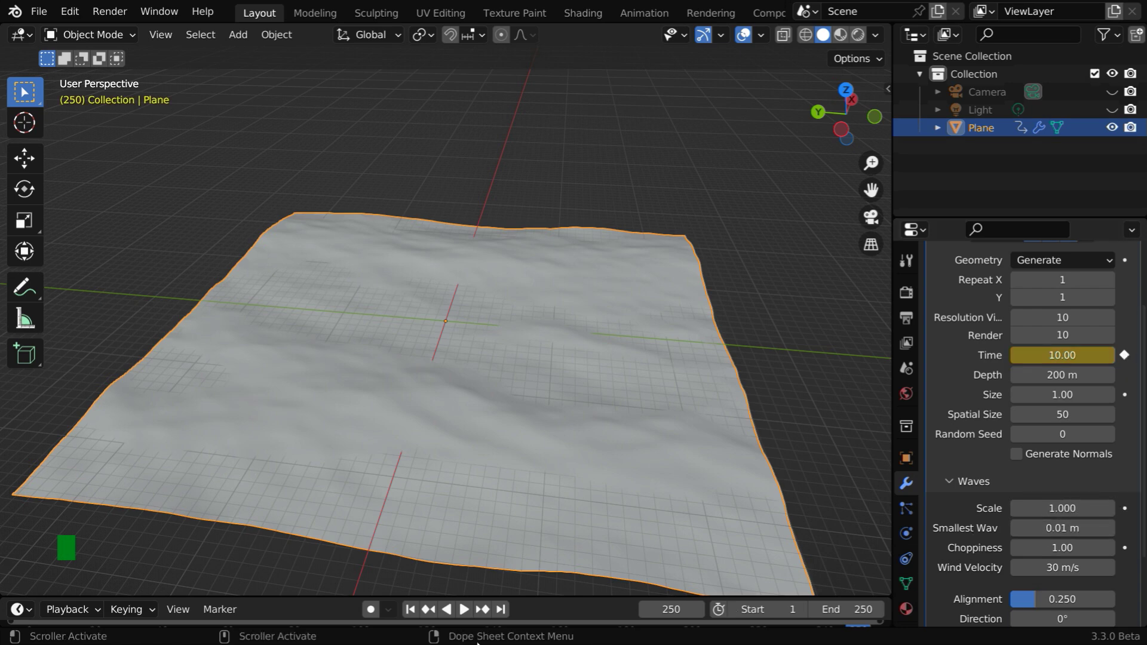
At frame 1, set the wave Scale to 0 and keyframe it
left_click(410, 609)
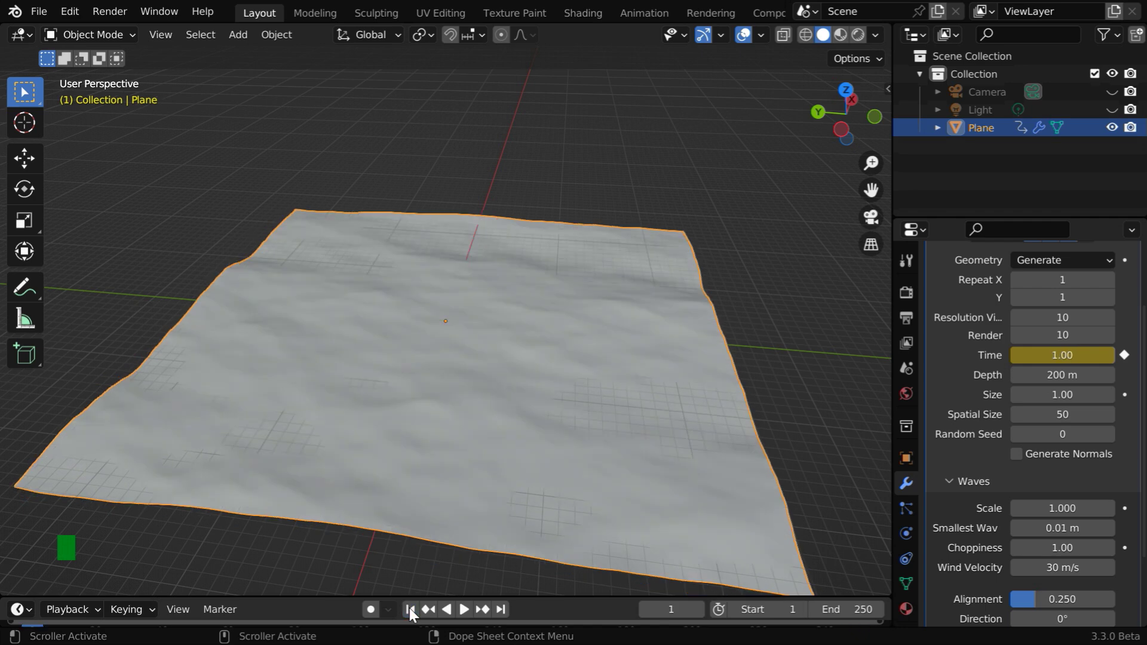
left_click(1083, 509)
type("0")
key("Return")
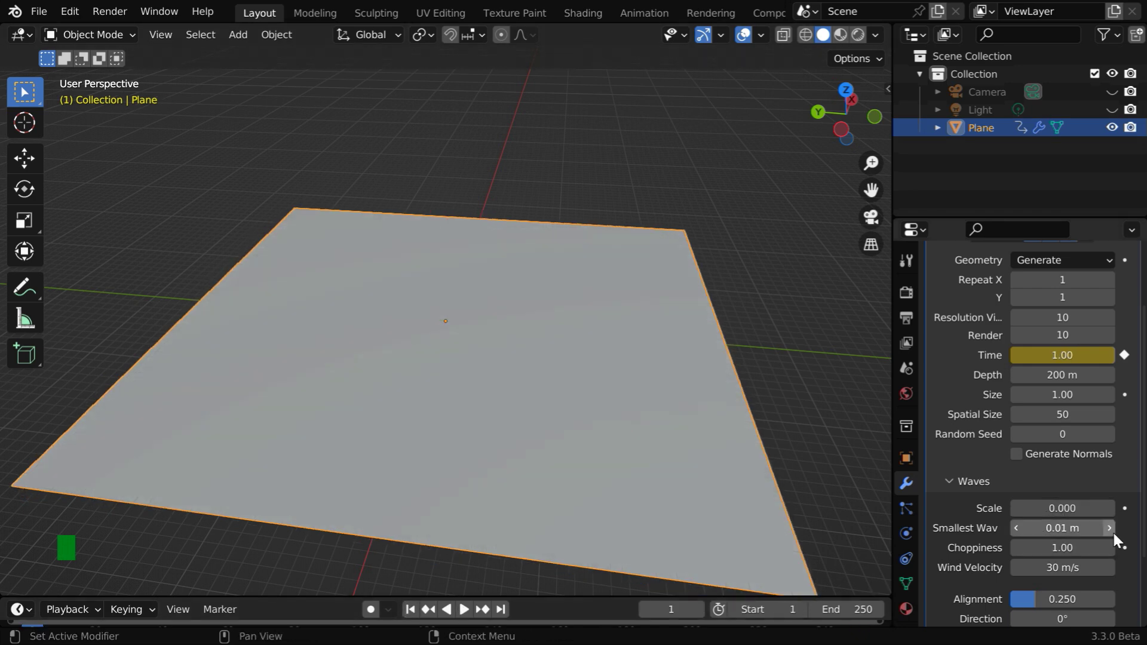
left_click(1125, 508)
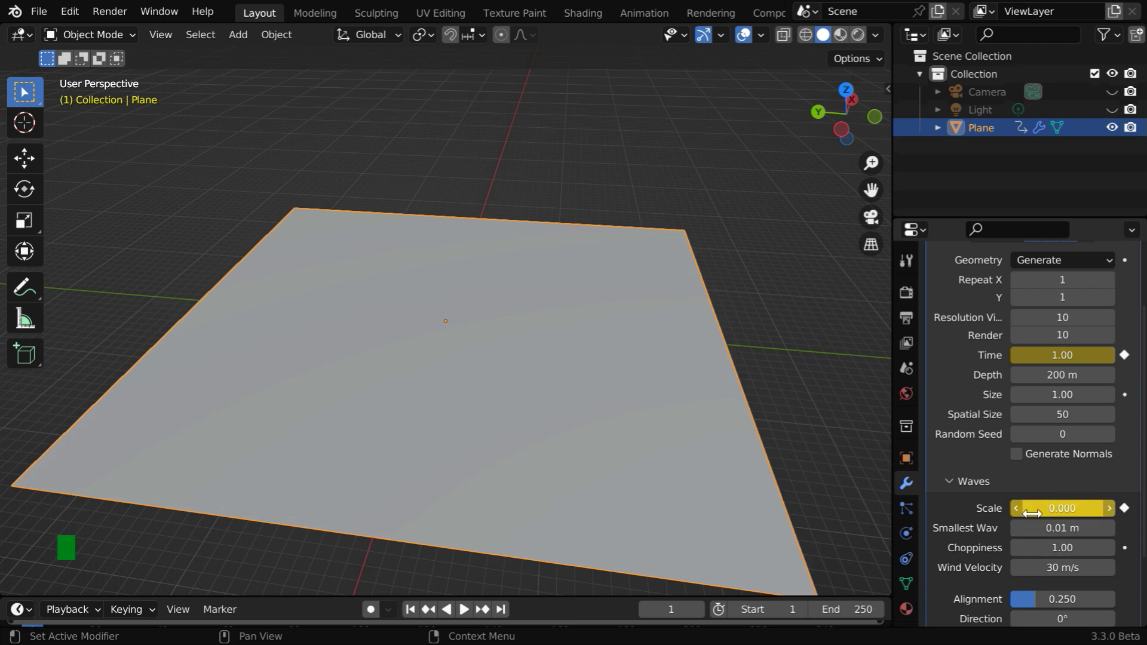
At frame 250, set the wave Scale to 2 and keyframe it
left_click(502, 609)
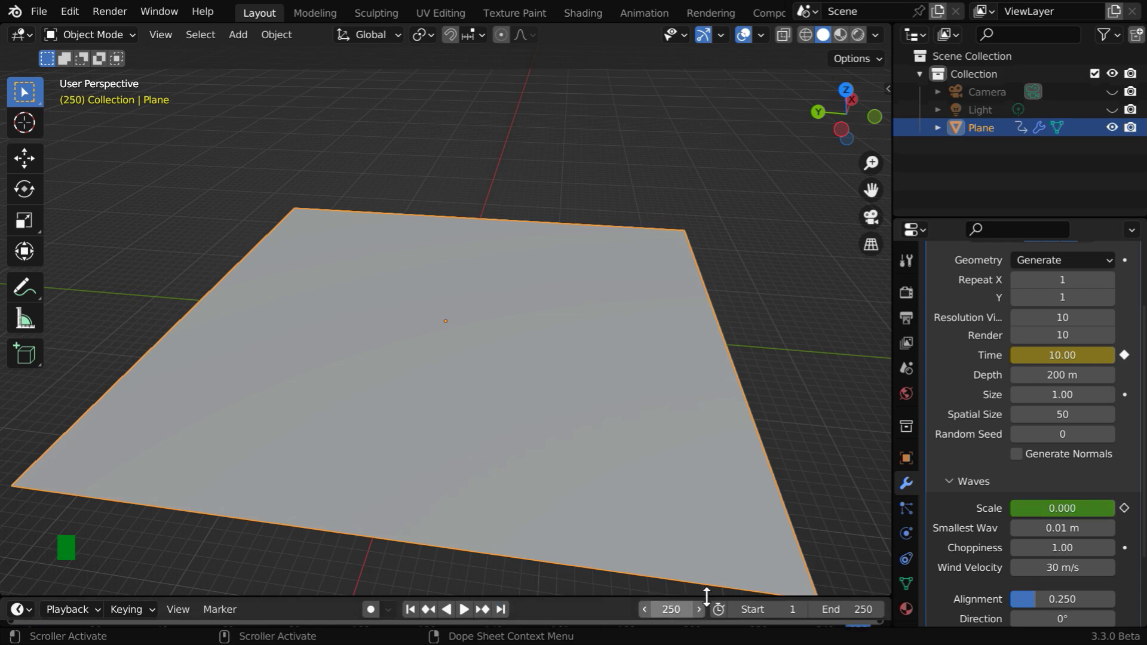
left_click(1070, 509)
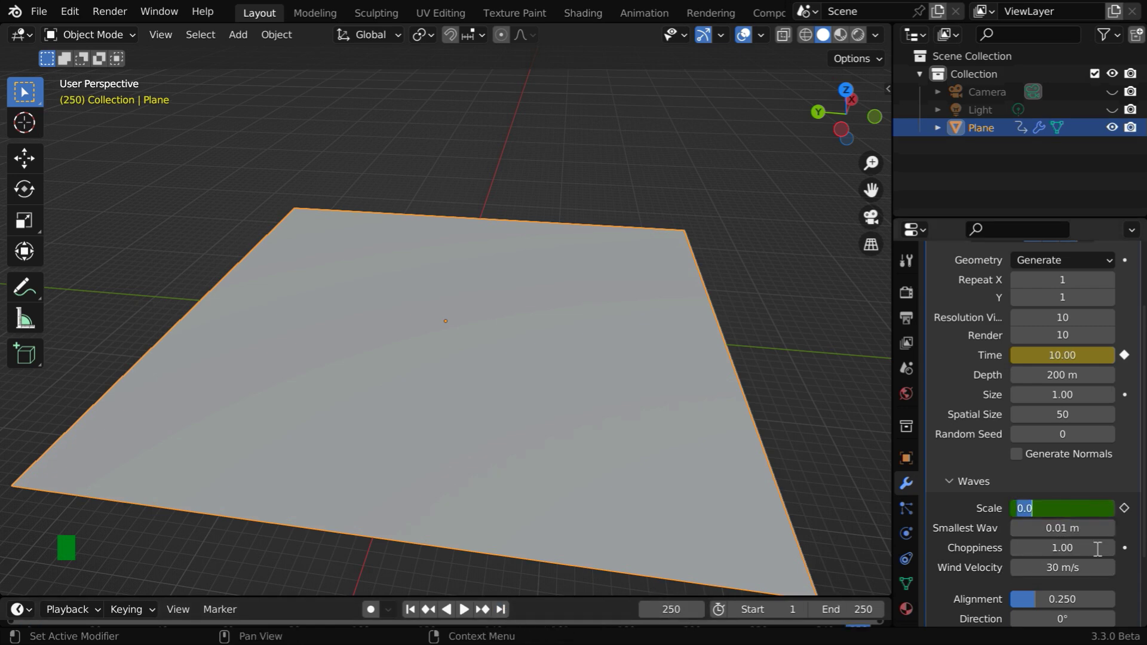
type("2")
key("Return")
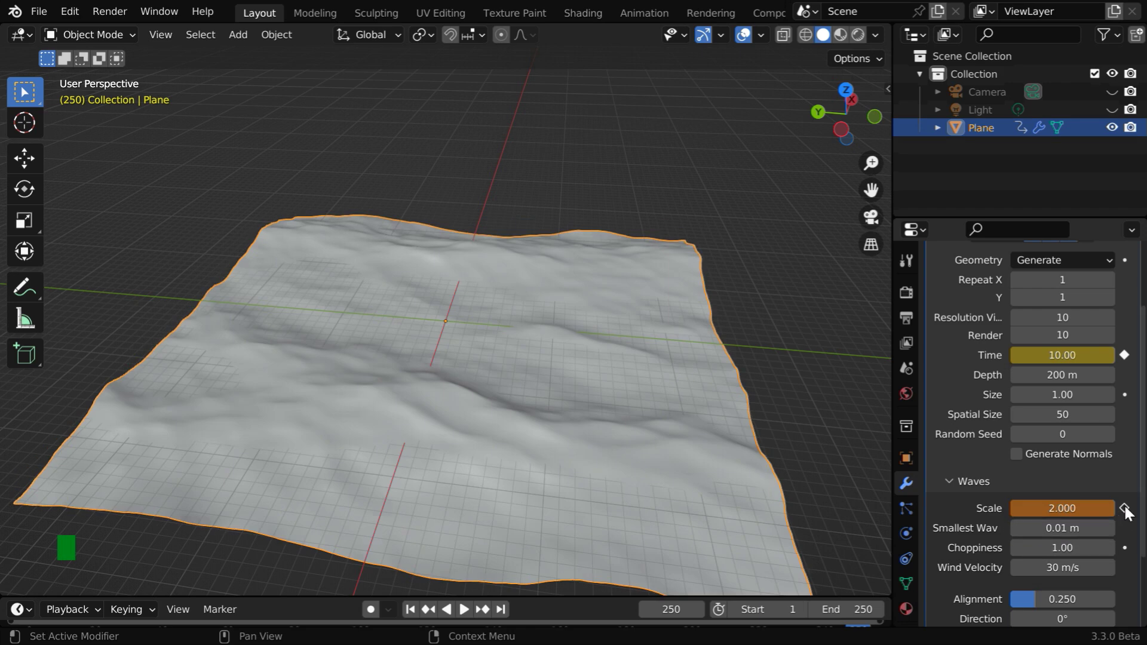
left_click(1124, 508)
Collapse the Ocean modifier panel and add a second Ocean modifier below it
scroll(1071, 478, "up", 5)
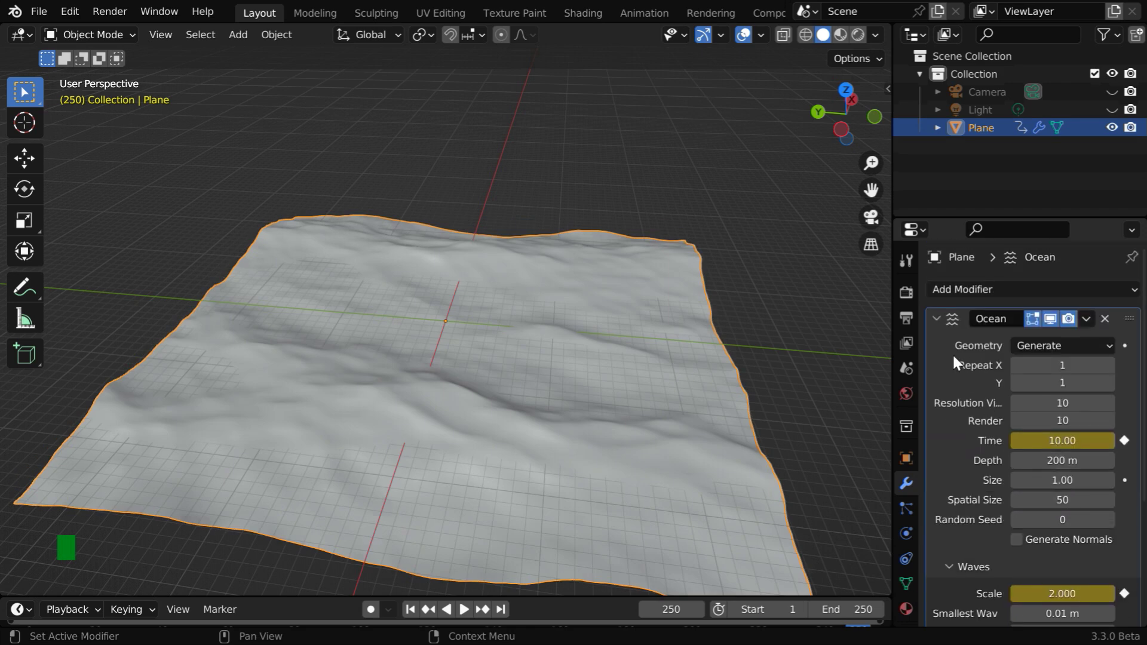
left_click(937, 319)
left_click(1098, 289)
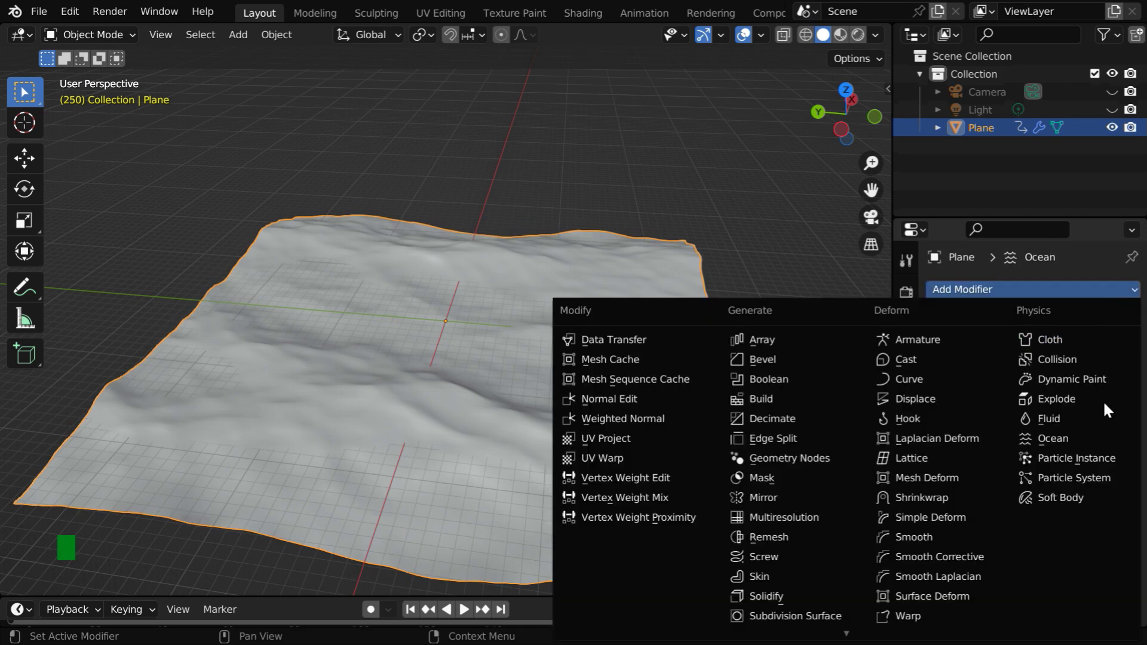
left_click(1098, 439)
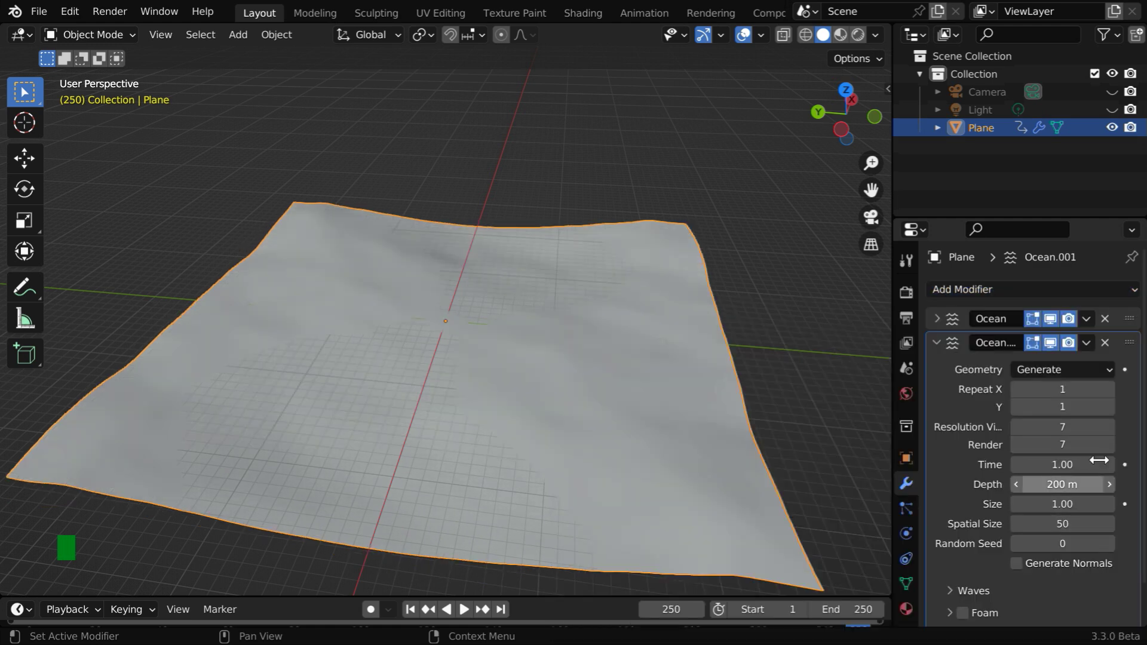
left_click(937, 319)
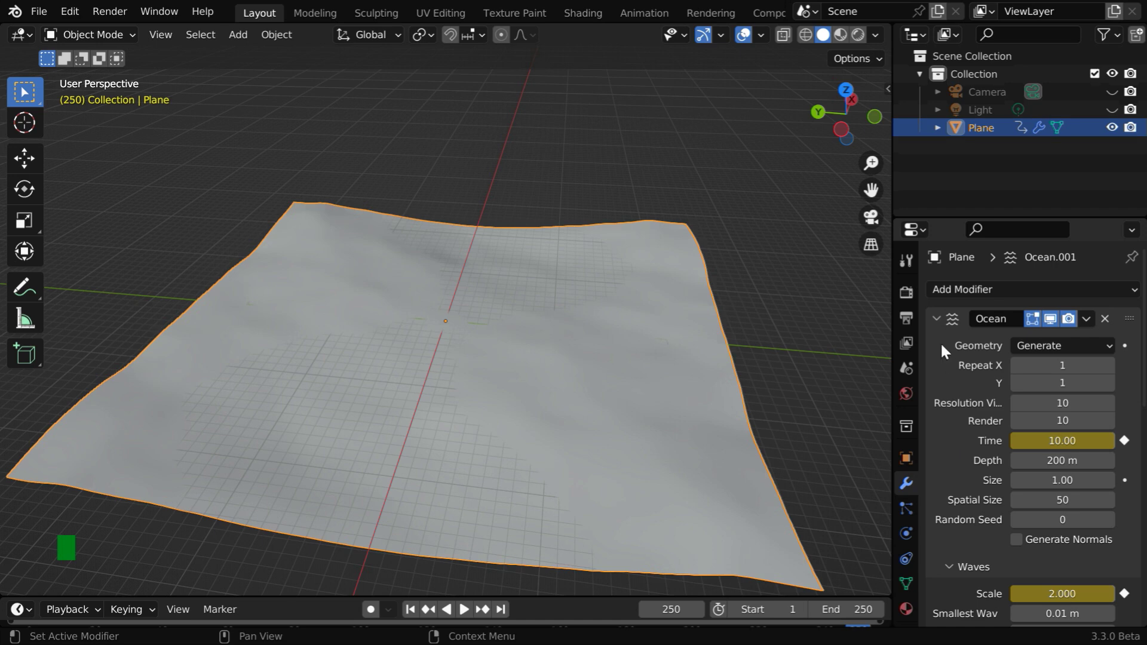
left_click(936, 319)
Delete the extra Ocean modifier, then duplicate the original as Ocean.001 and expand it
left_click(1104, 339)
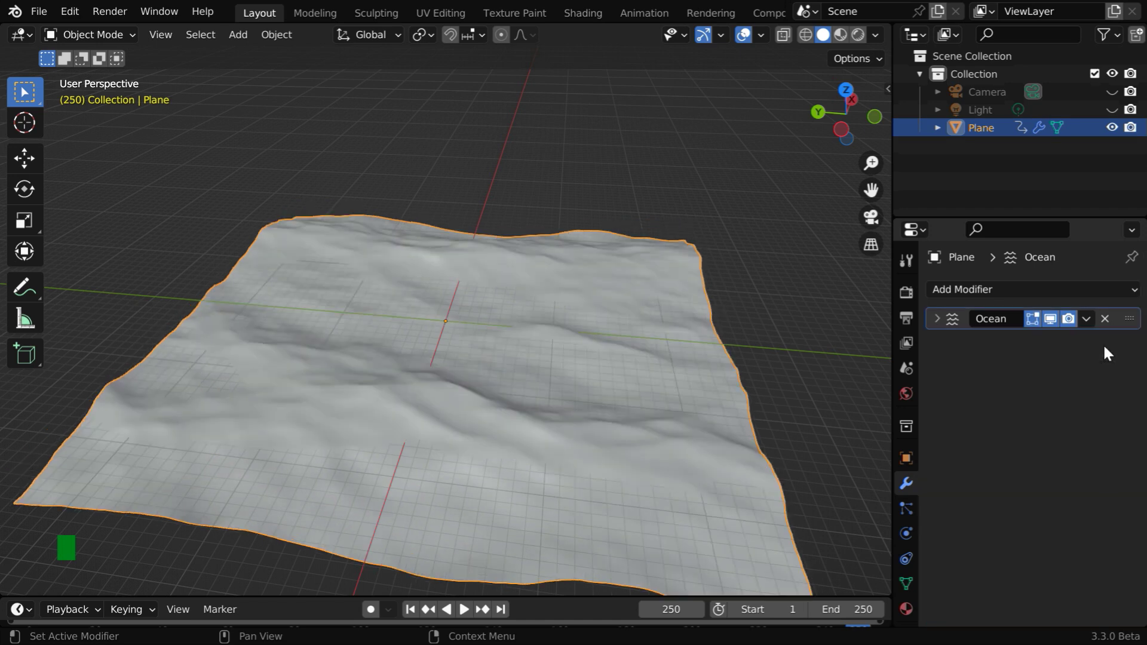
left_click(1086, 318)
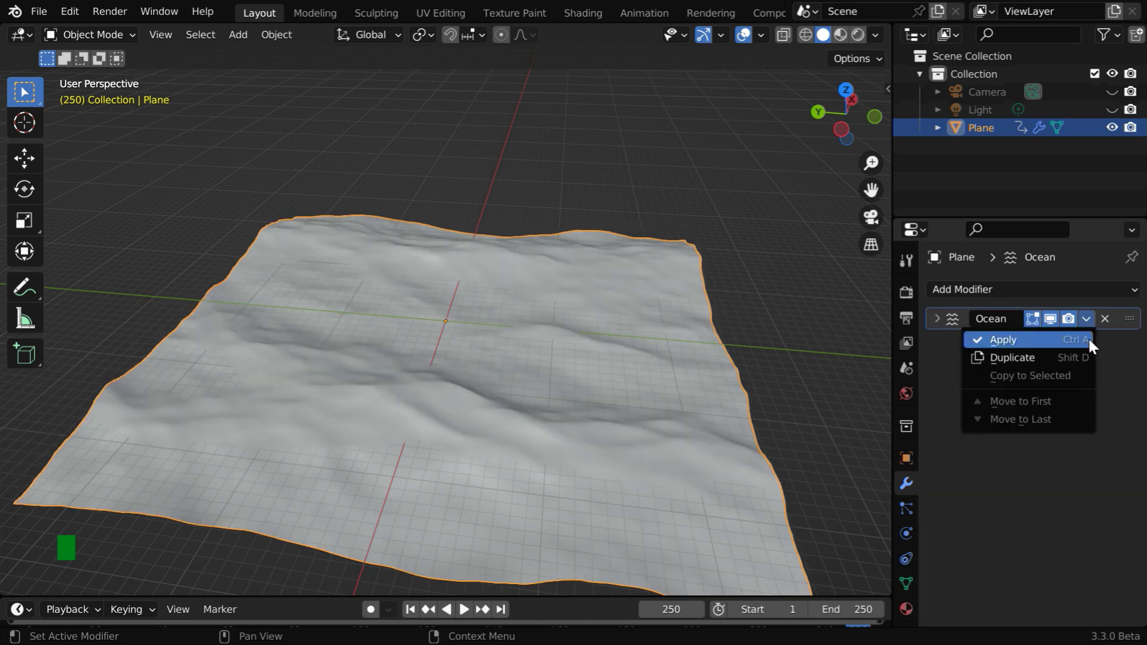
left_click(1023, 357)
left_click(936, 343)
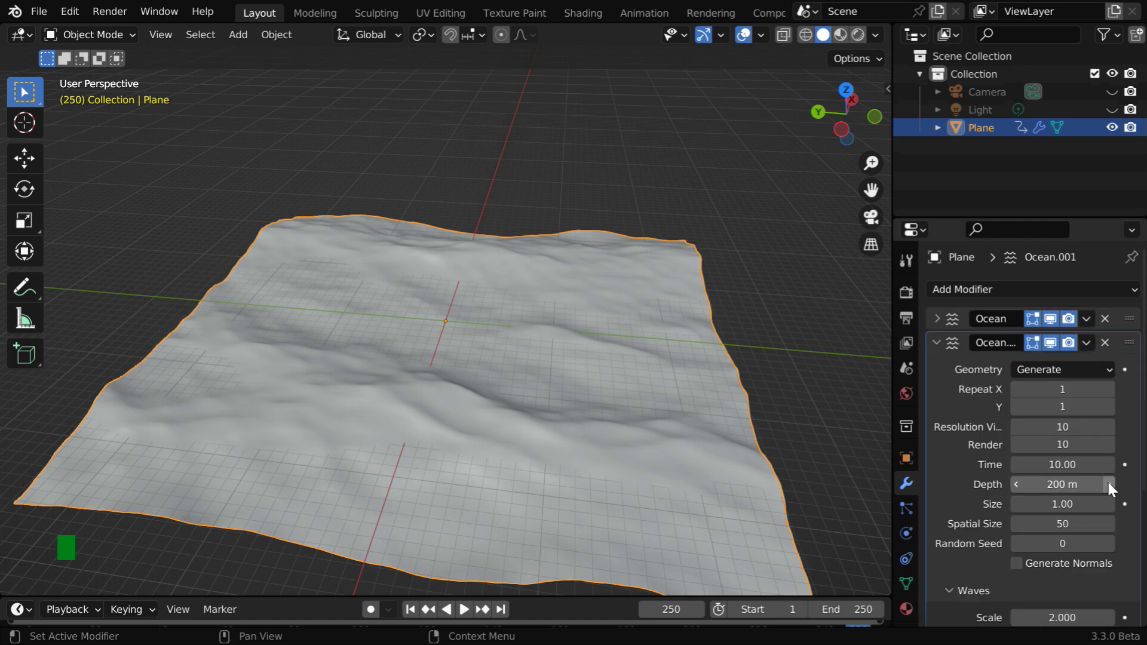
scroll(1113, 565, "down", 6)
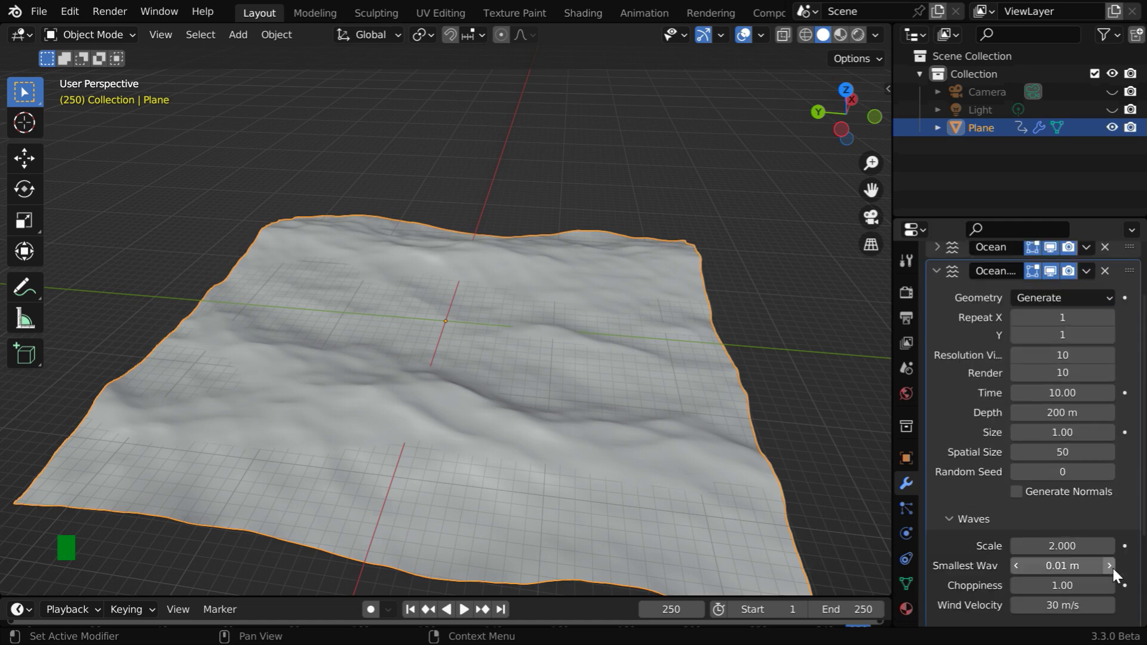
scroll(1113, 566, "up", 6)
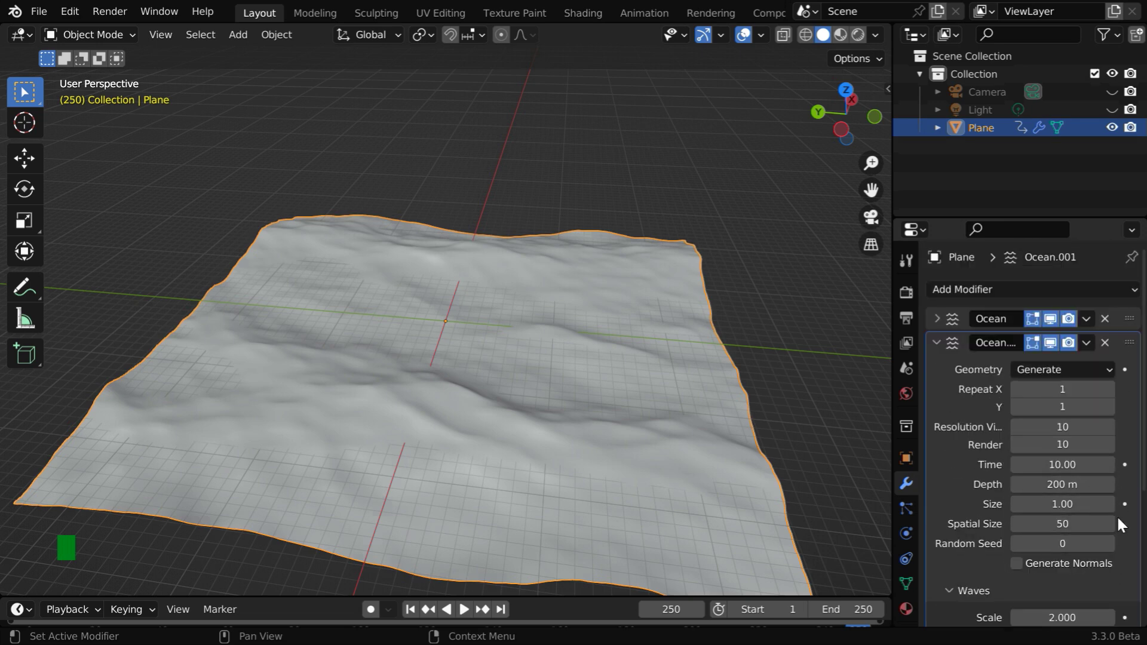
Set Ocean.001 geometry to Displace, keyframe Time 10 at frame 1, and enter Time 20 at frame 250
left_click(1107, 371)
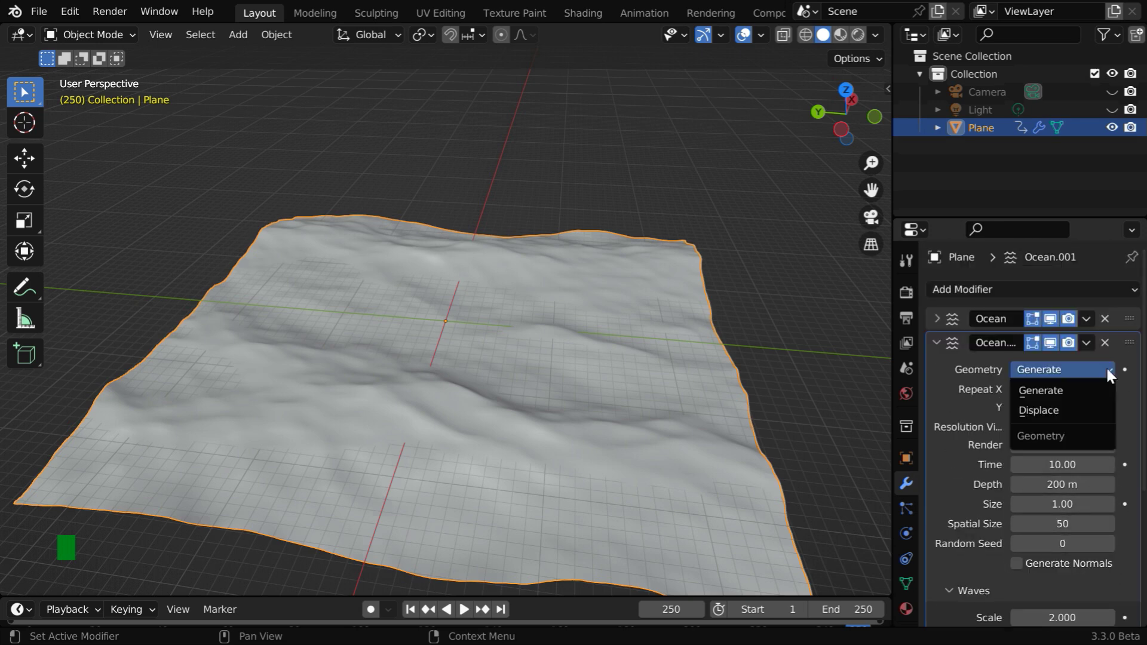
left_click(1076, 410)
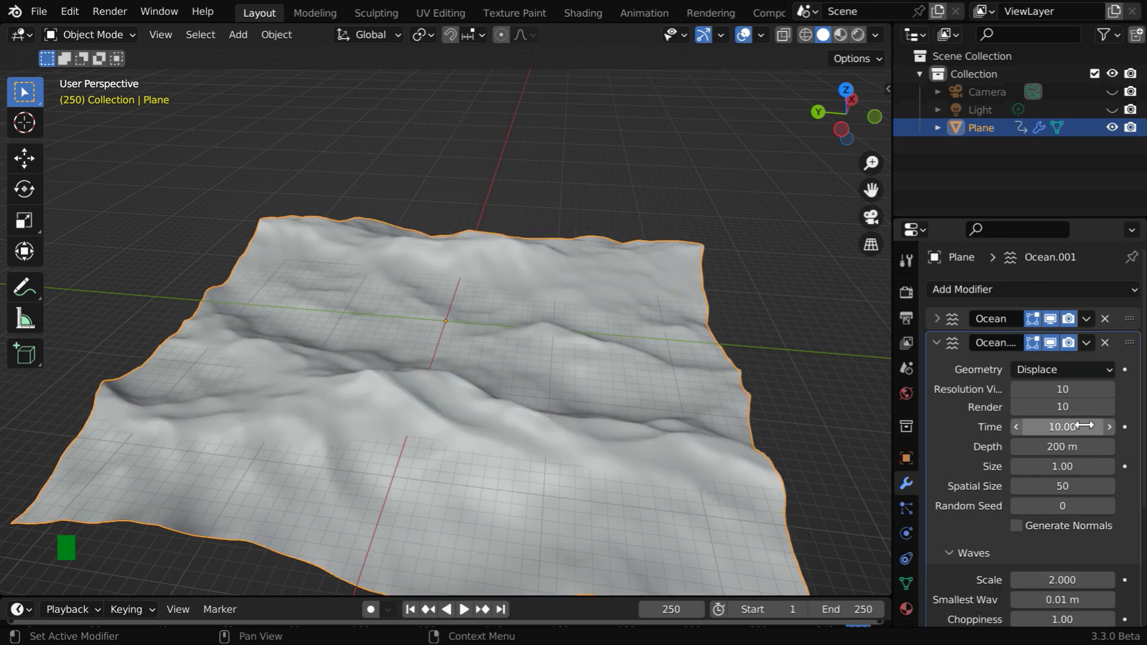
left_click(411, 610)
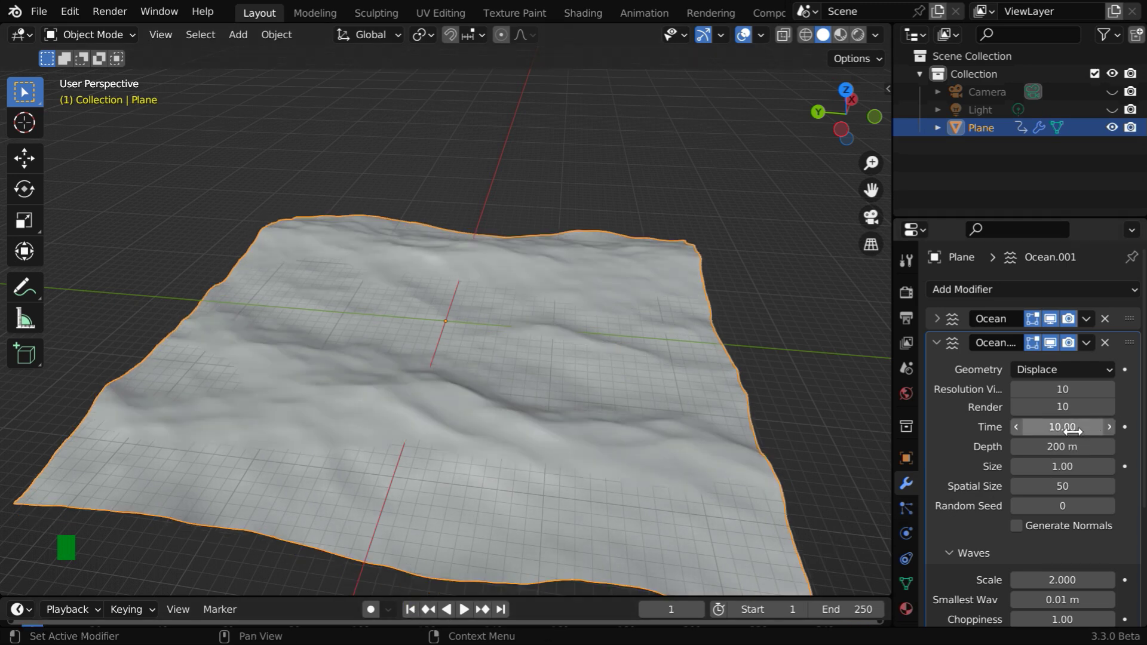
left_click(1125, 428)
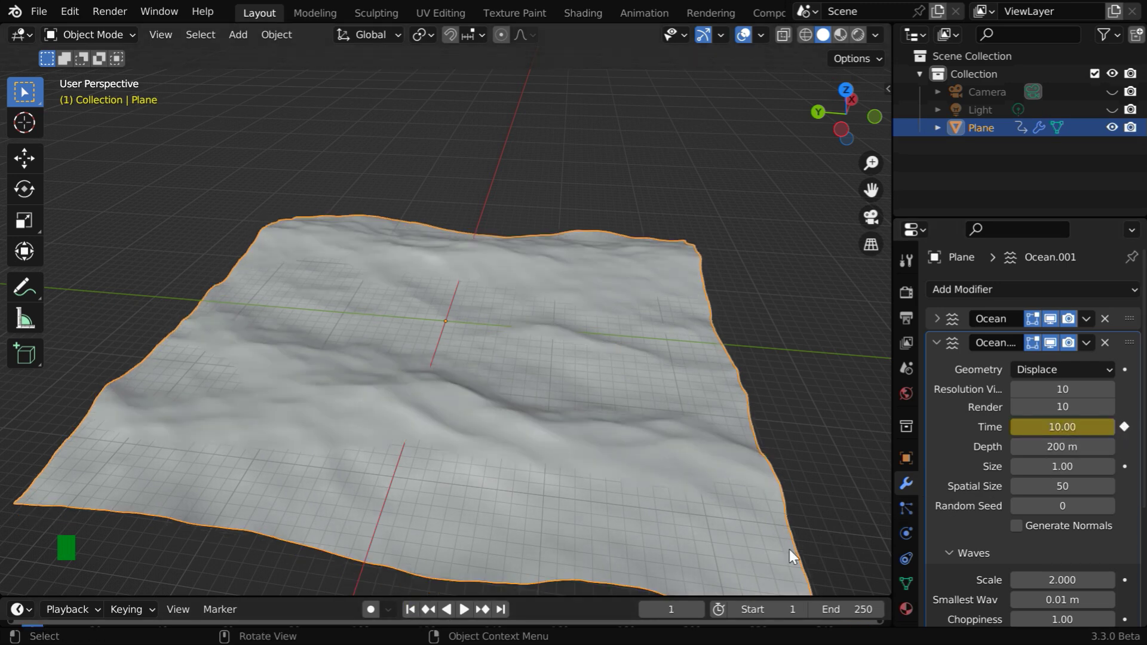
left_click(502, 610)
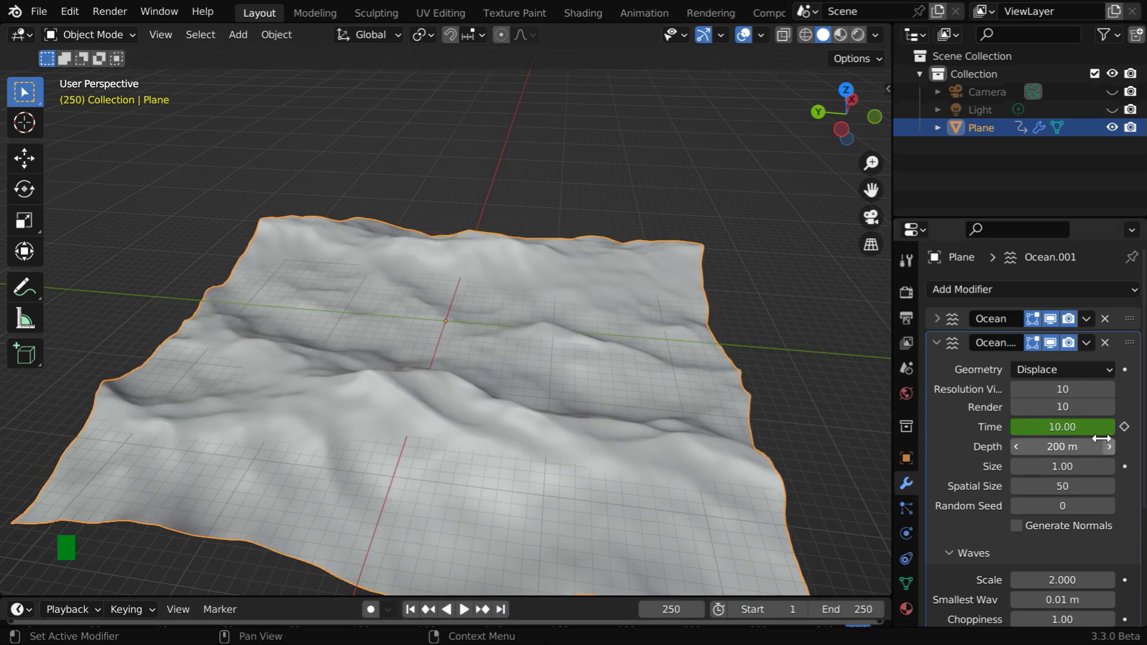
left_click(1075, 432)
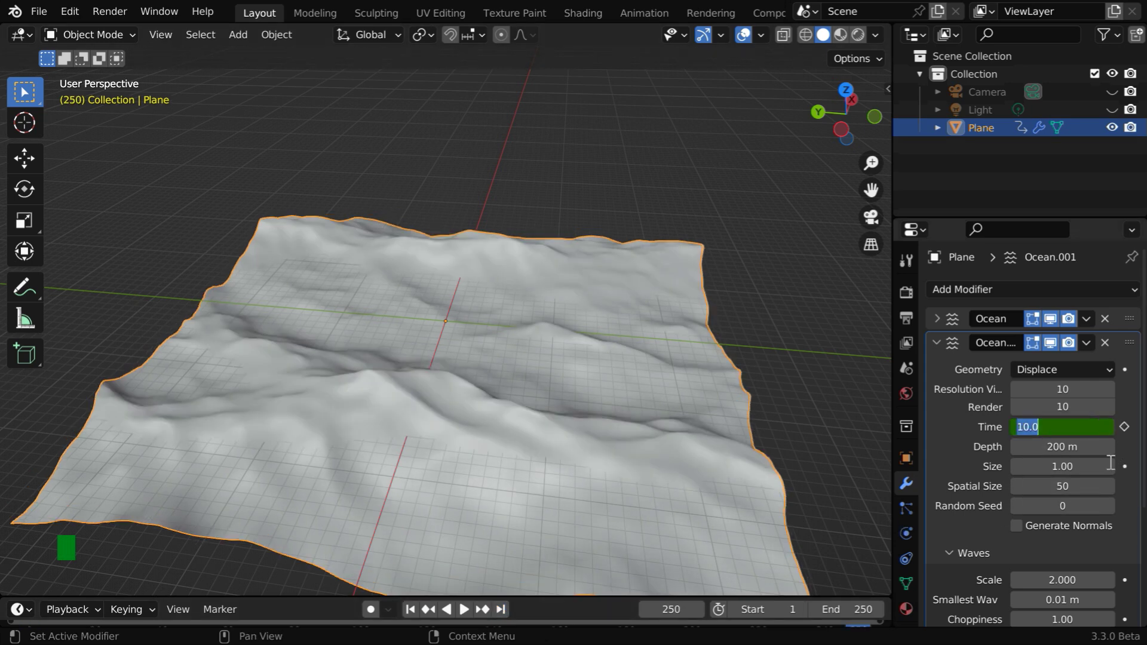
type("20")
key("Return")
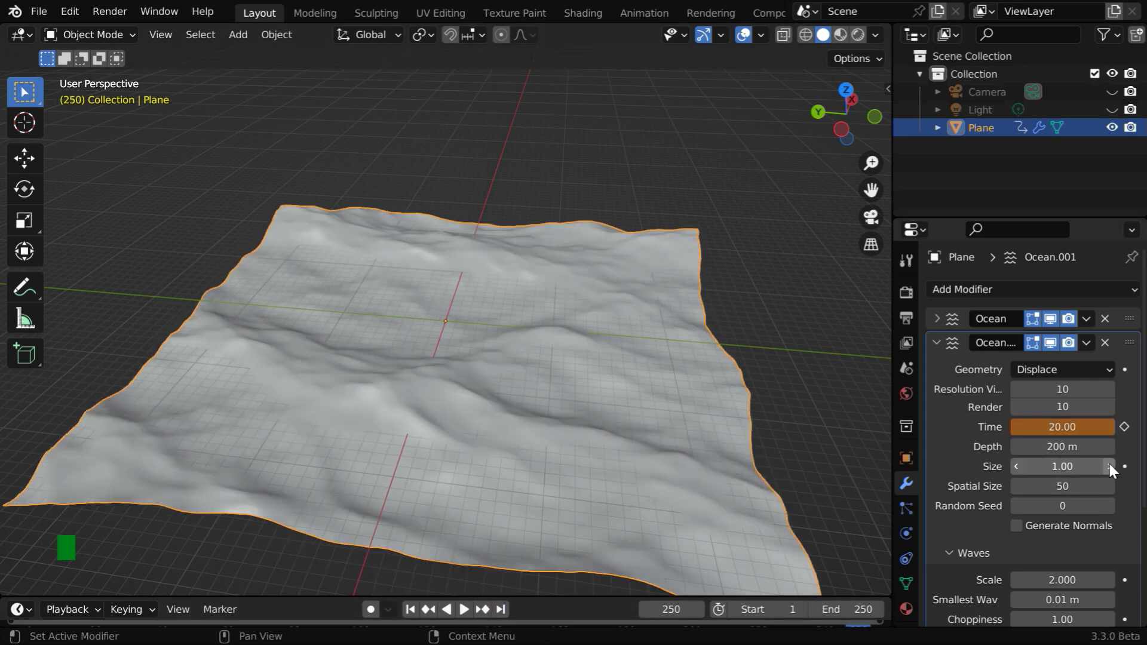
Keyframe Ocean.001's Time 20 at frame 250 and its wave Scale 2.000 at frame 1
left_click(1126, 427)
scroll(1123, 494, "down", 4)
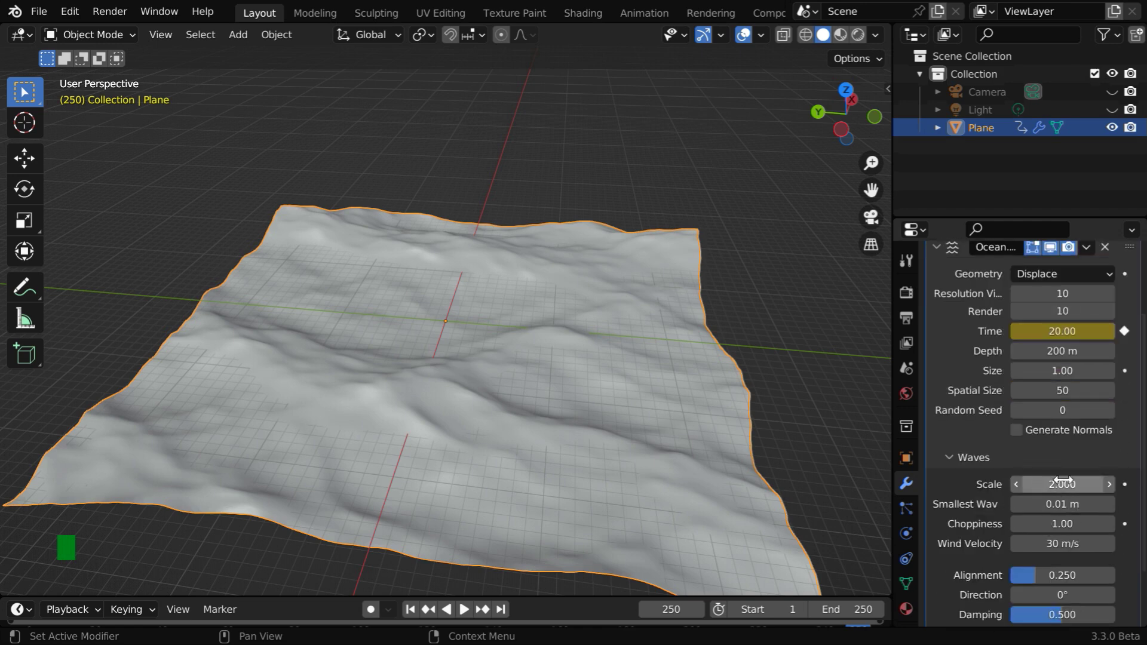
left_click(414, 609)
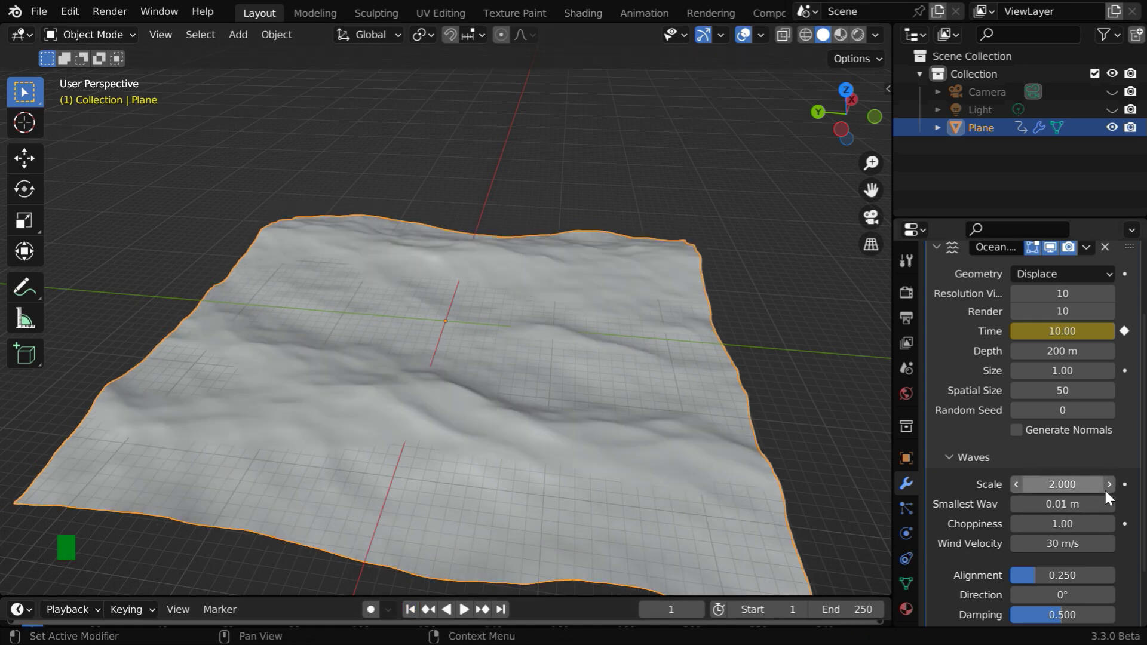
left_click(1125, 484)
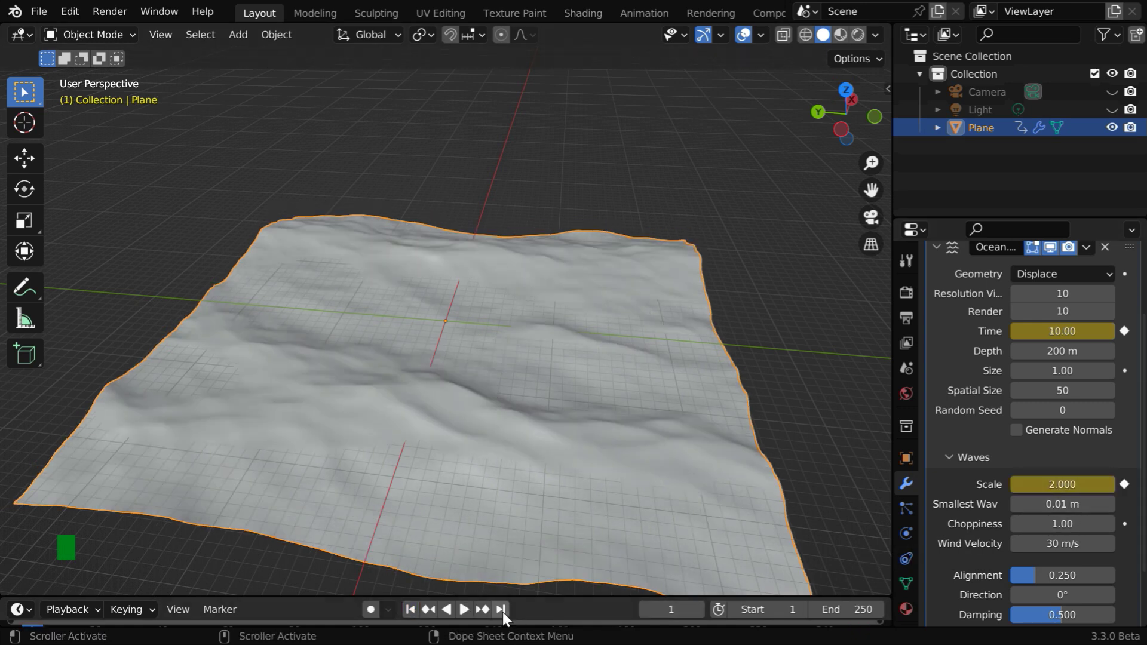
Set Ocean.001's wave Scale to 0 at frame 250
left_click(502, 609)
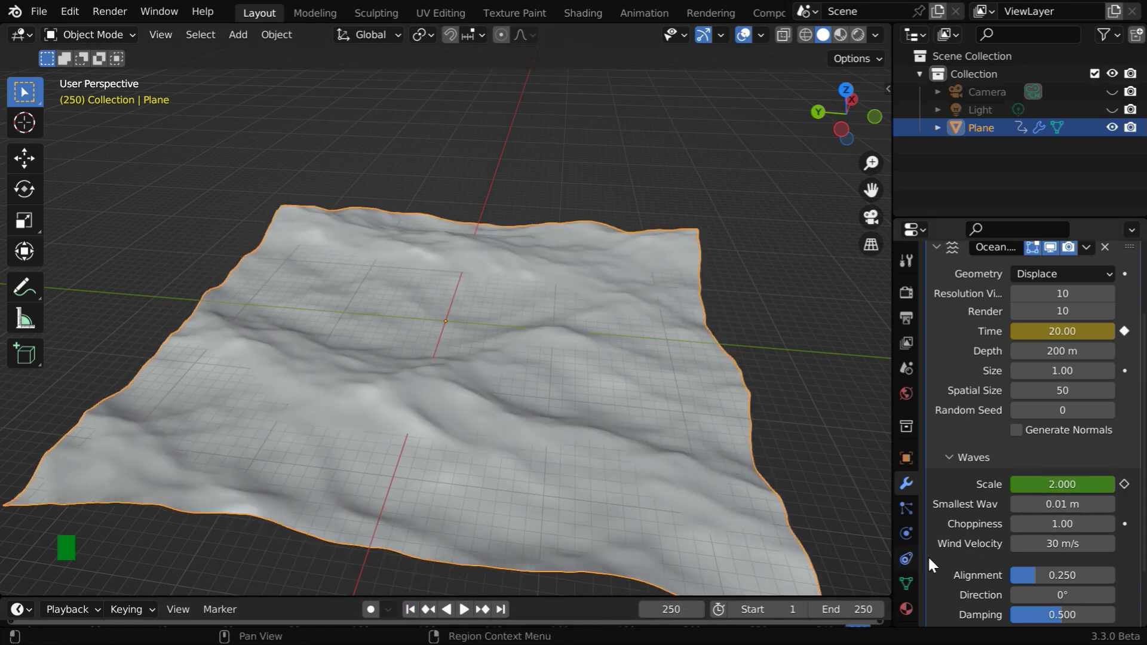
left_click(1084, 485)
type("0")
key("Return")
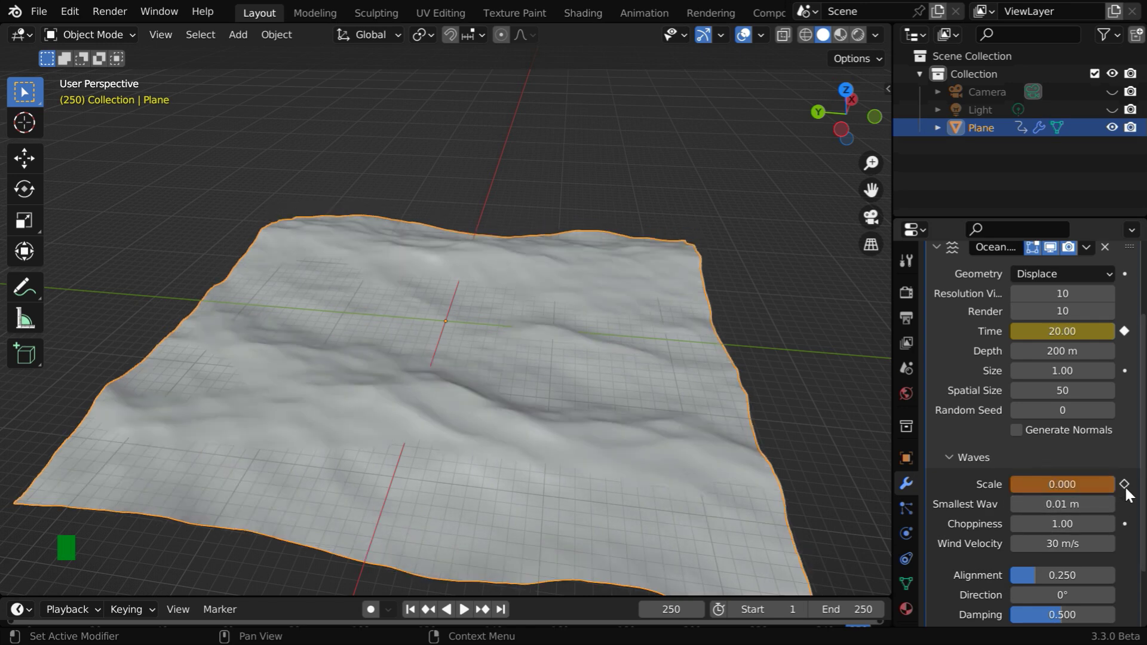
Insert a keyframe for Ocean.001's wave Scale 0.000 on frame 250
left_click(1125, 485)
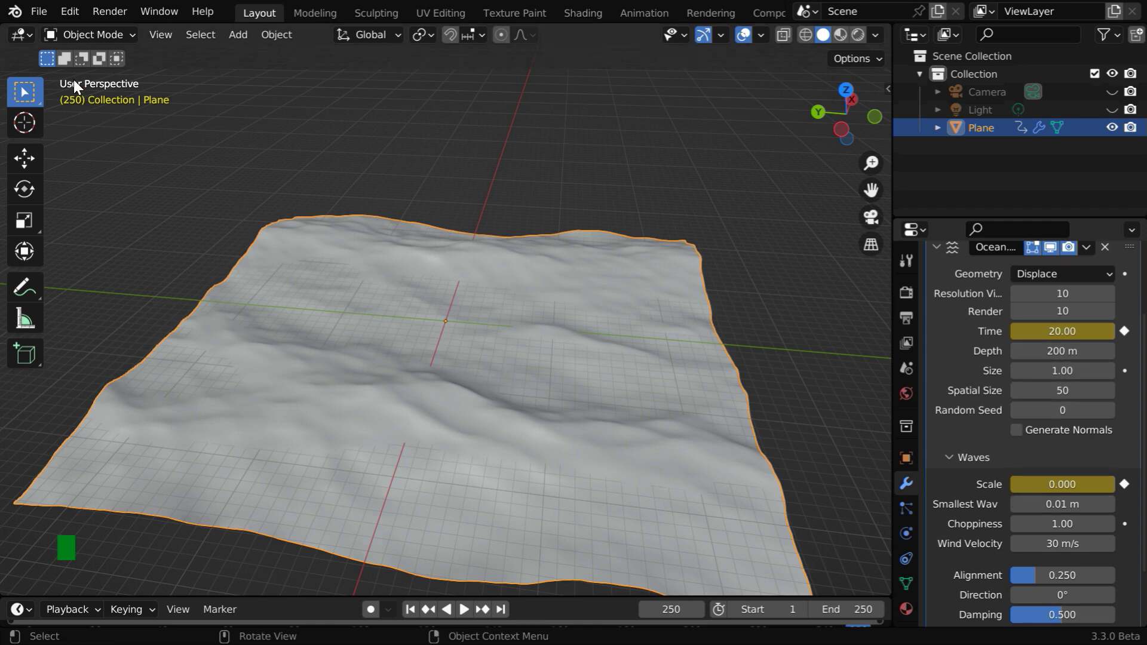
Switch the editor to the Graph Editor and frame all the ocean animation curves
left_click(29, 30)
left_click(288, 124)
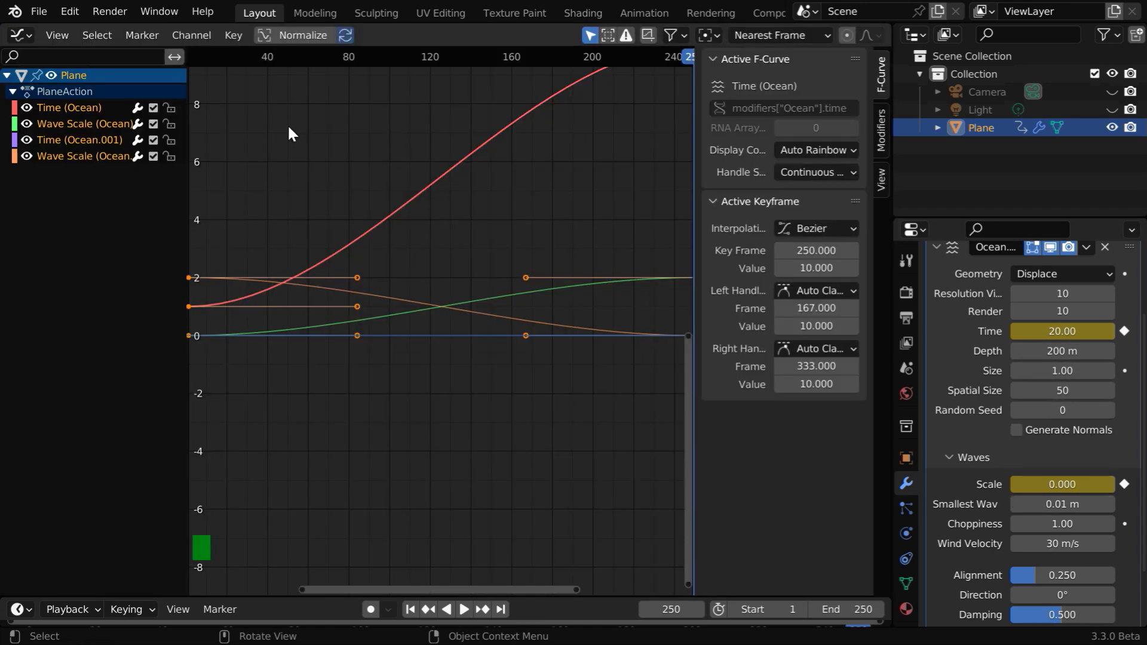
scroll(469, 348, "down", 5)
middle_click_drag(533, 283, 482, 411, "shift")
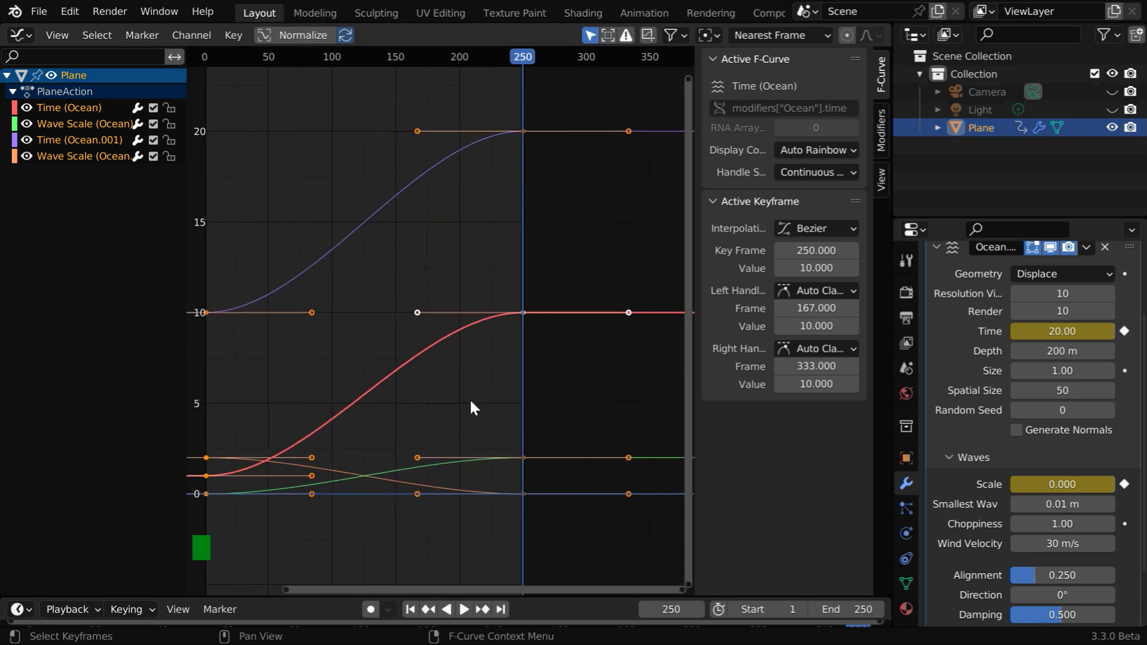
Select every keyframe and set their interpolation mode to Linear
left_click(548, 369)
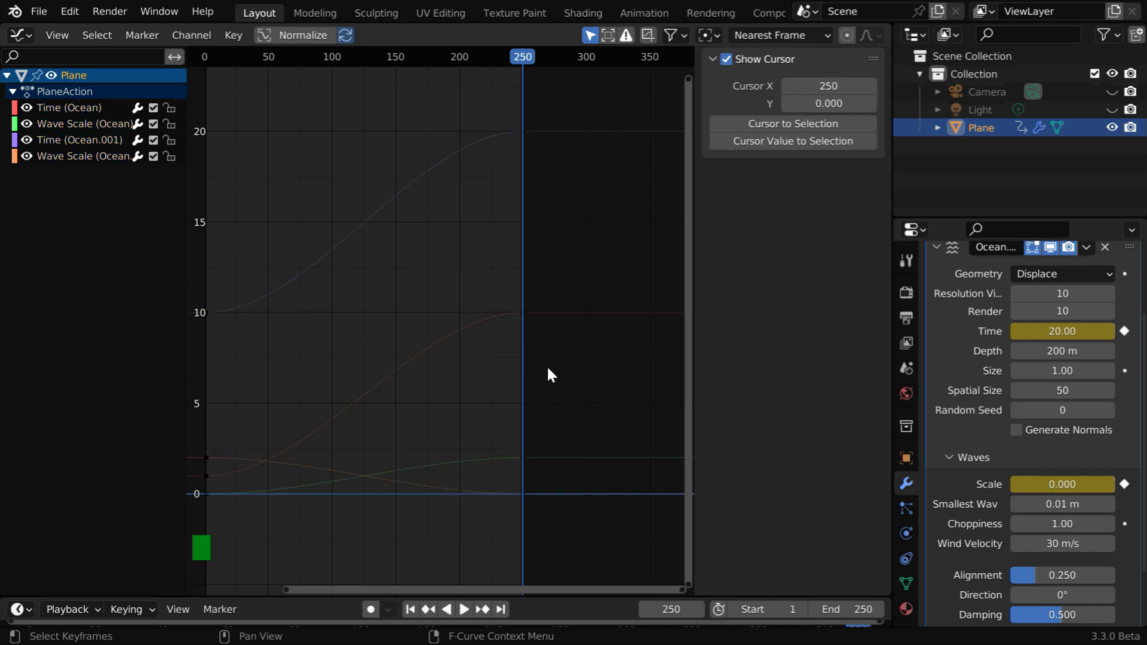
key("a")
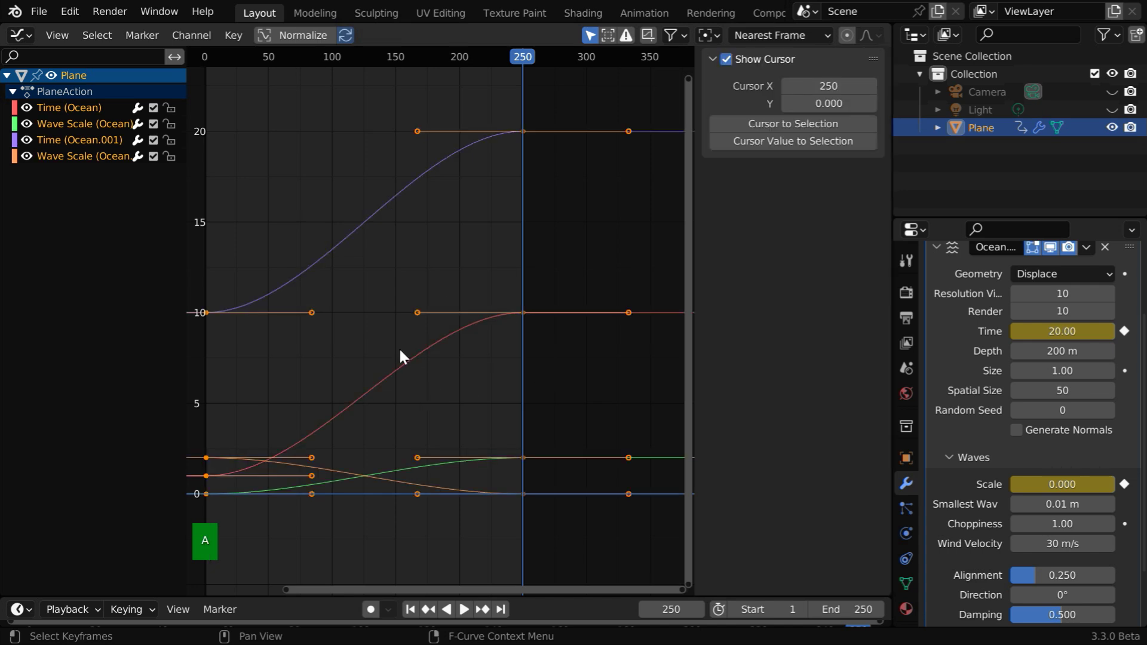
left_click(230, 35)
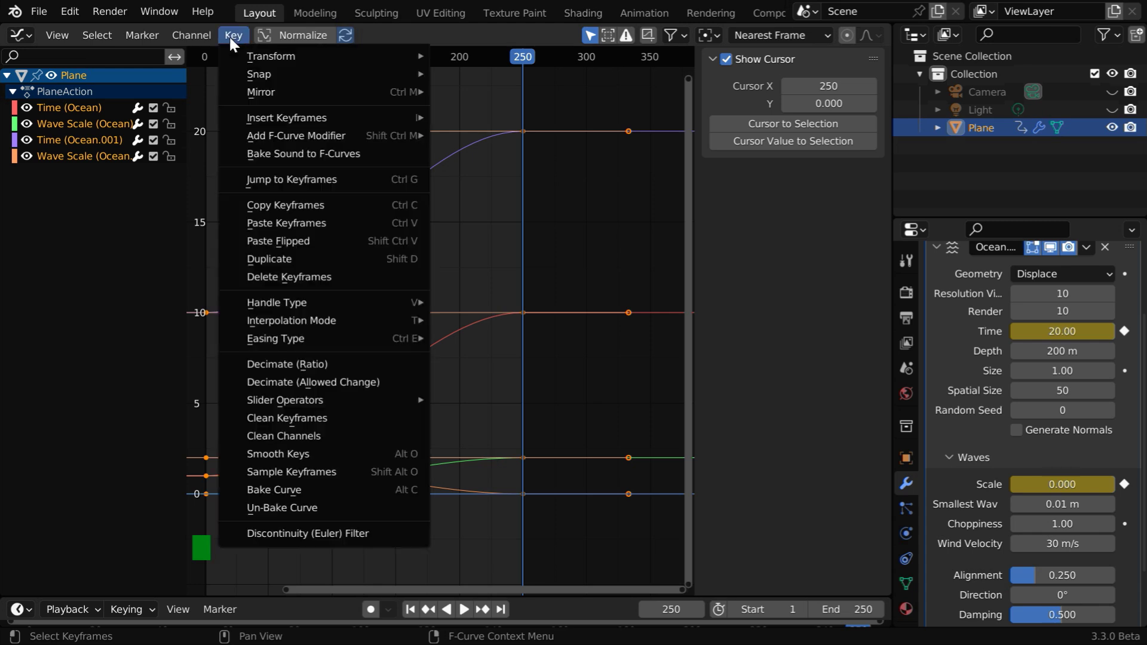
mouse_move(328, 316)
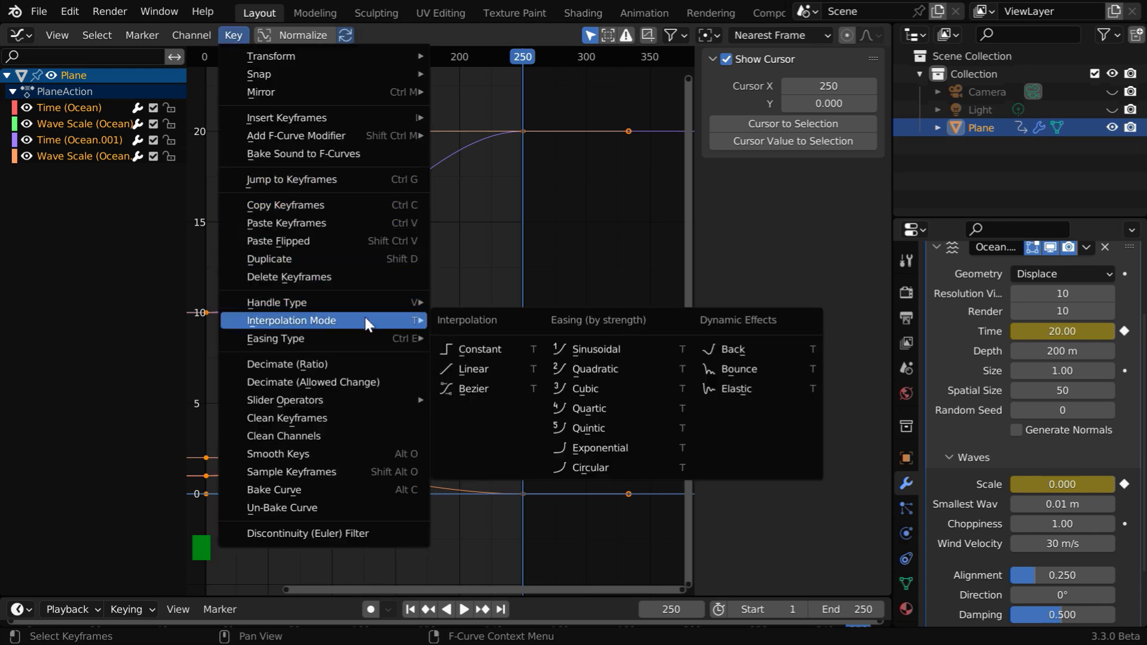
left_click(475, 370)
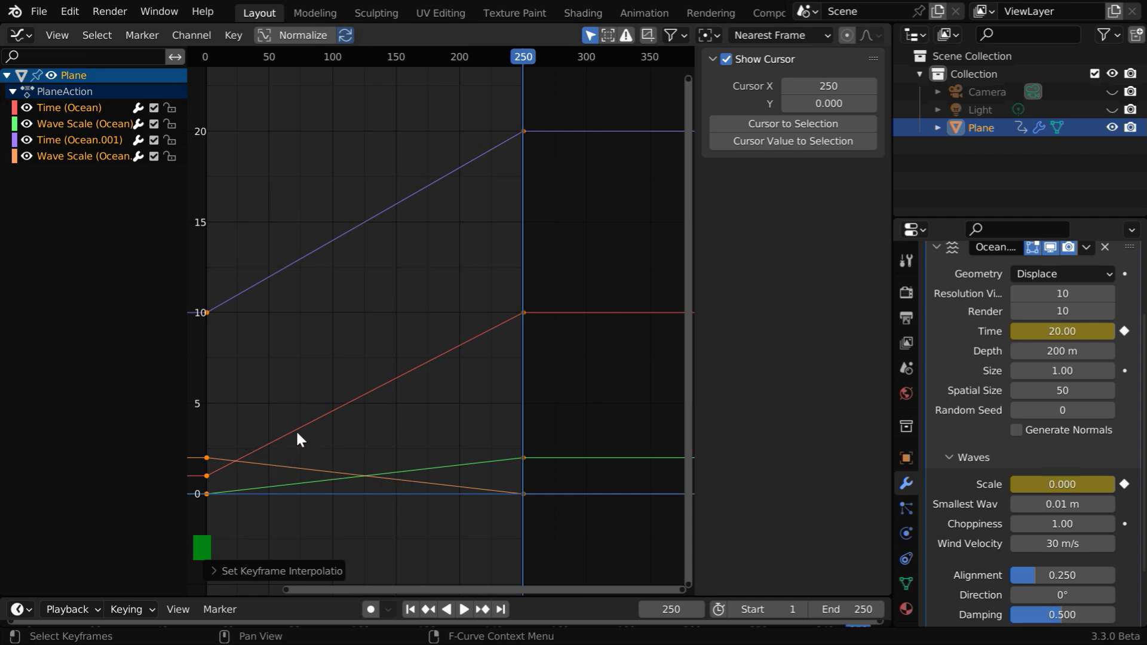
Switch the area back to the 3D Viewport and compare the ocean at frames 1 and 250
left_click(22, 34)
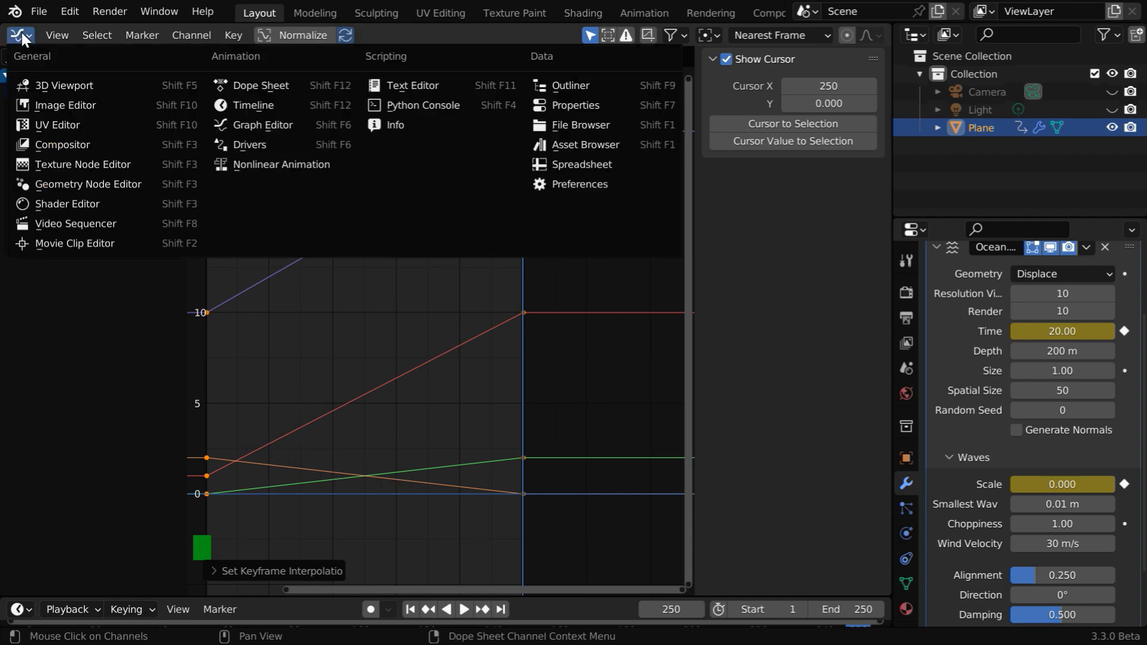
left_click(50, 86)
left_click(411, 609)
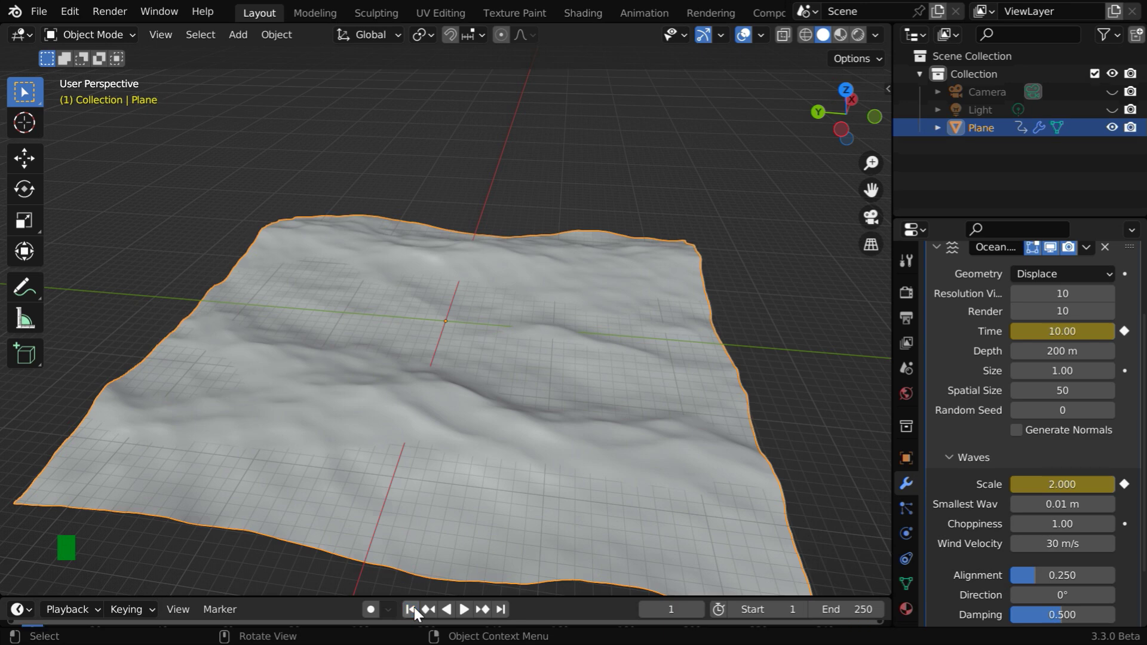
left_click(502, 609)
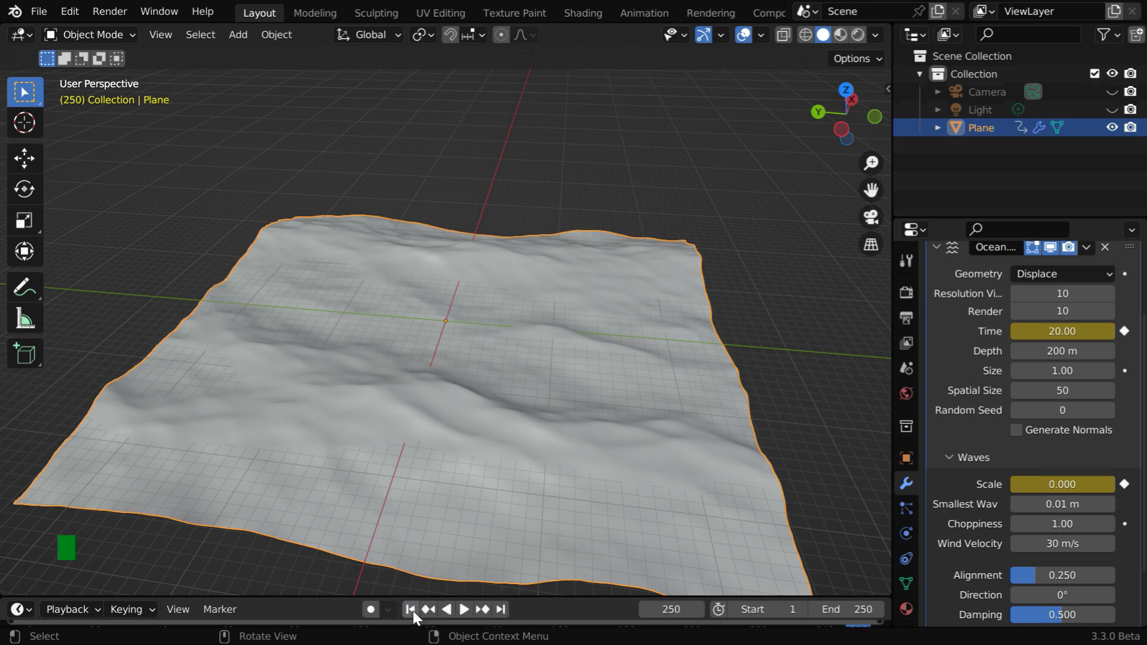
left_click(411, 609)
left_click(501, 609)
From frame 1, deselect the plane and play the looping ocean animation
left_click(410, 610)
left_click(342, 574)
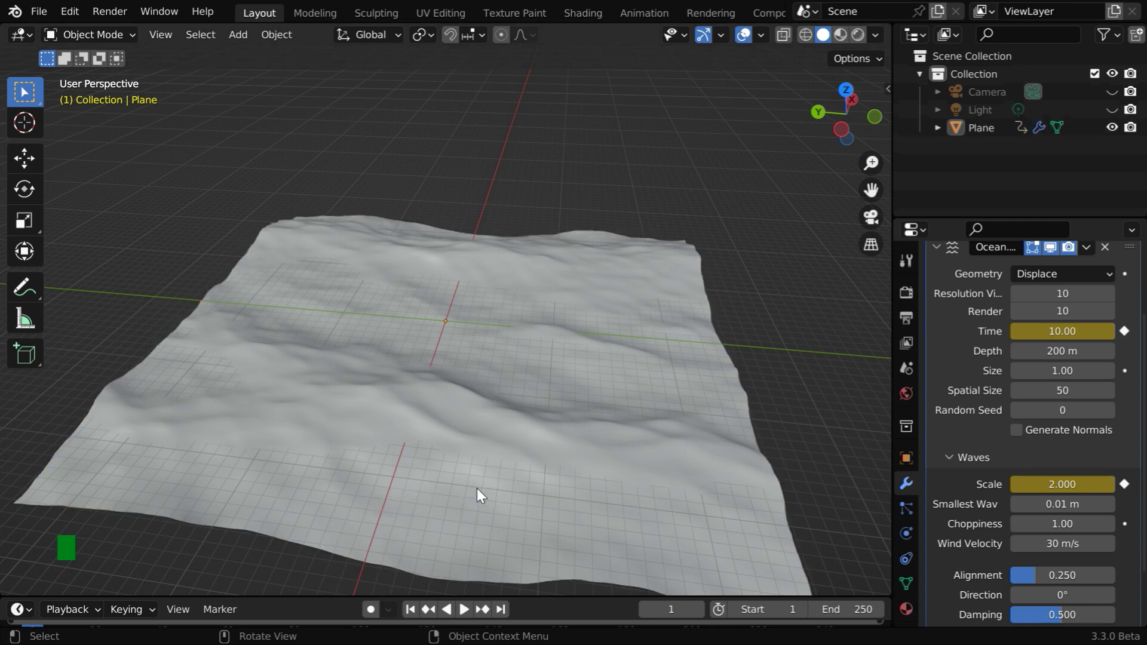
left_click(463, 610)
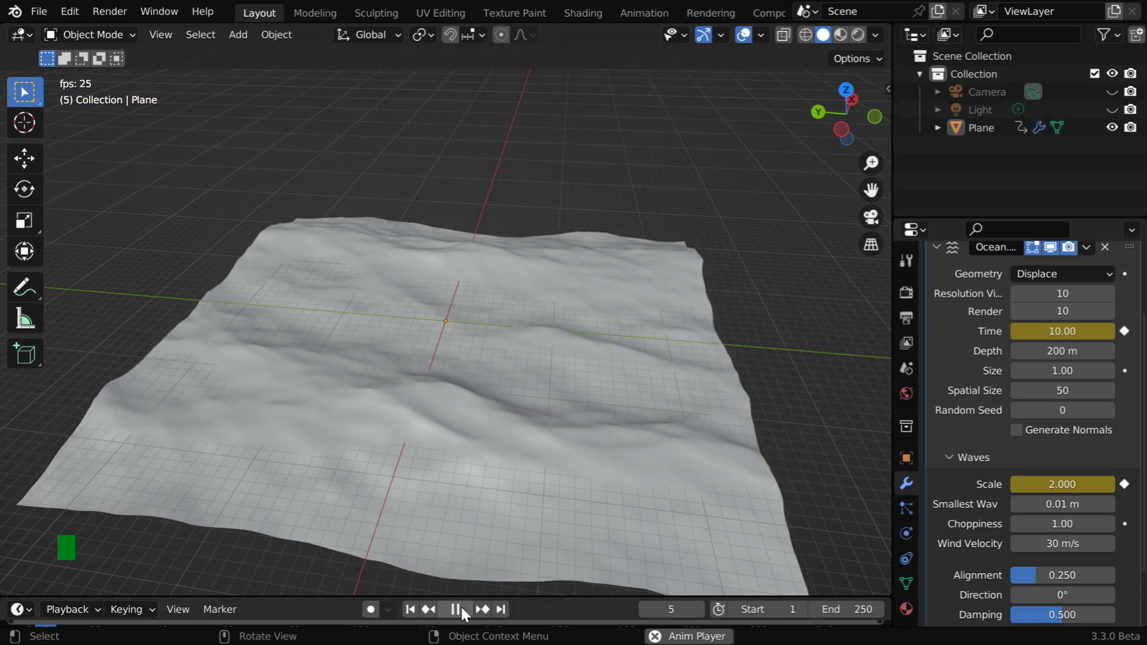